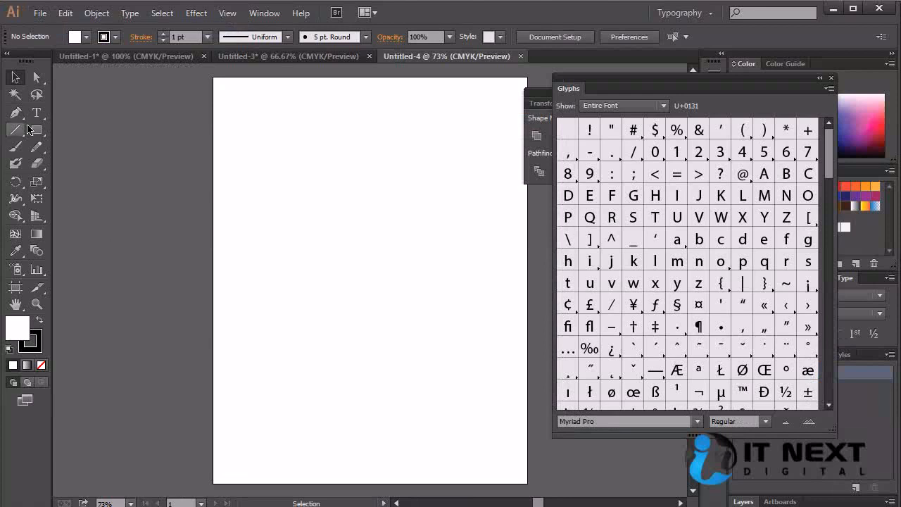
Write the word "wedding" as point text on the artboard and scale it up to about 114 pt.
key(t)
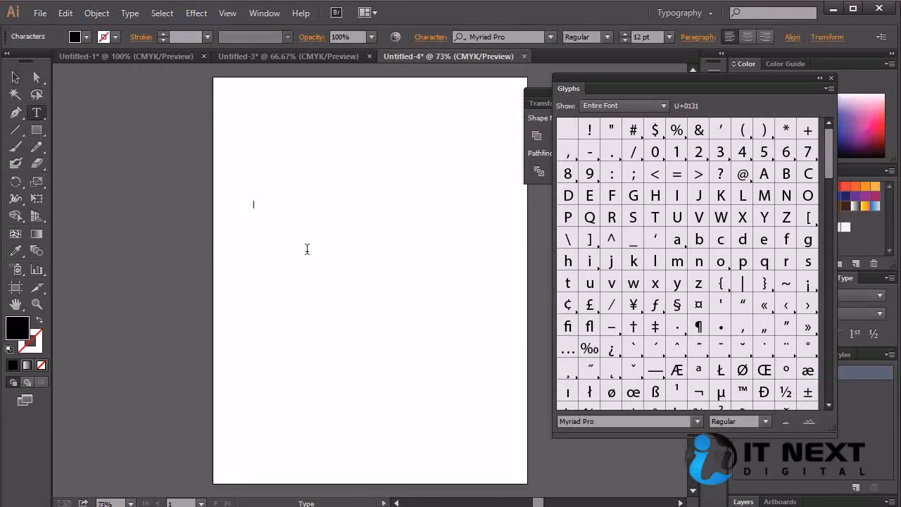
click(831, 78)
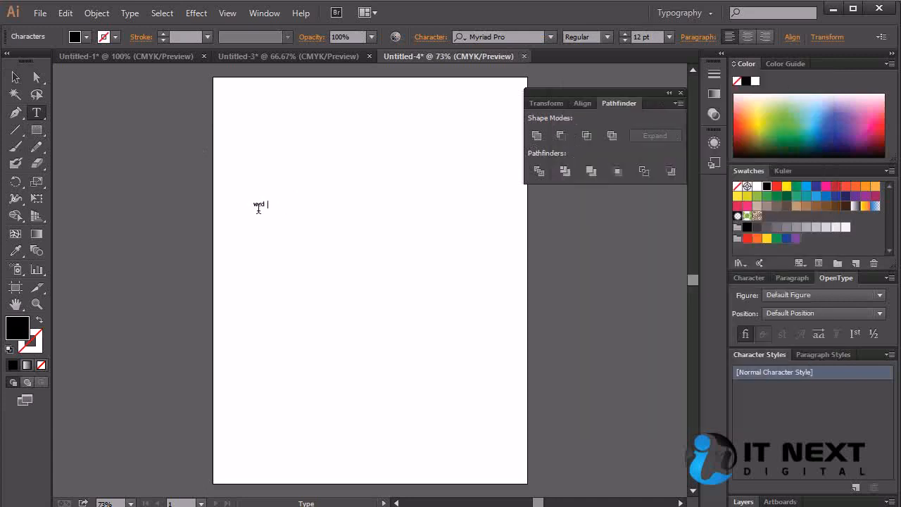
key(ctrl+a)
click(15, 77)
drag(277, 209, 470, 340)
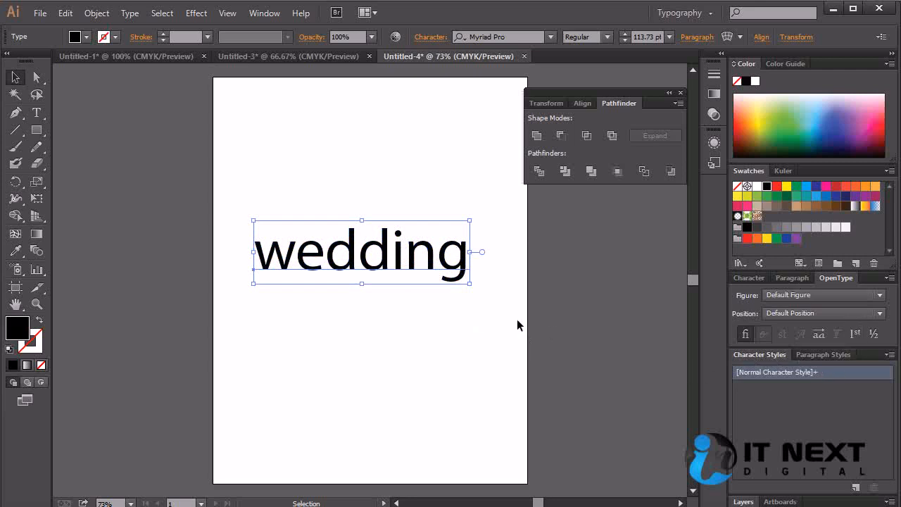
Set the word in the Desire font and enlarge it to about 208 pt.
click(511, 36)
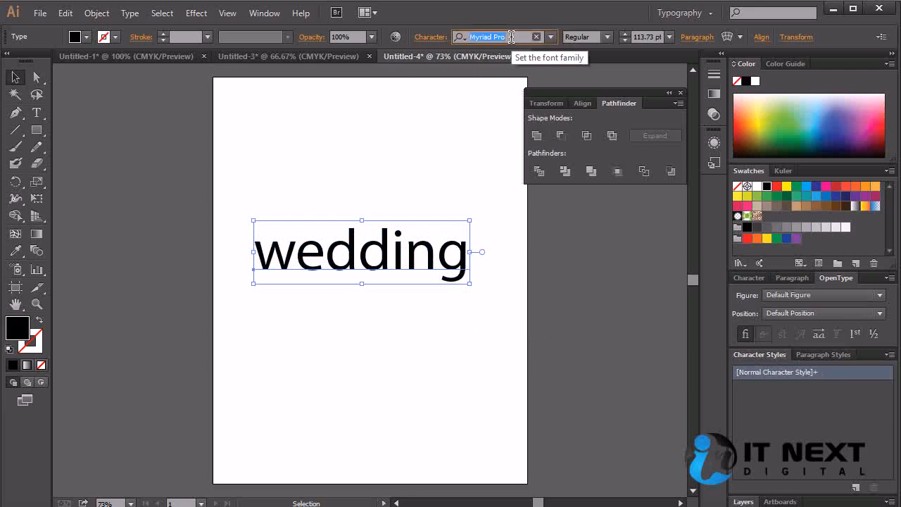
text(de)
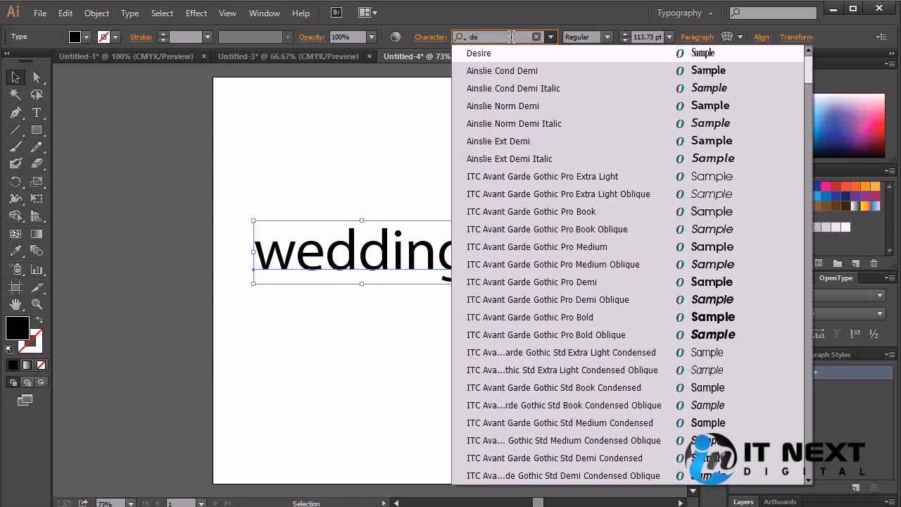
key(Return)
drag(394, 322, 523, 407)
click(594, 318)
click(441, 296)
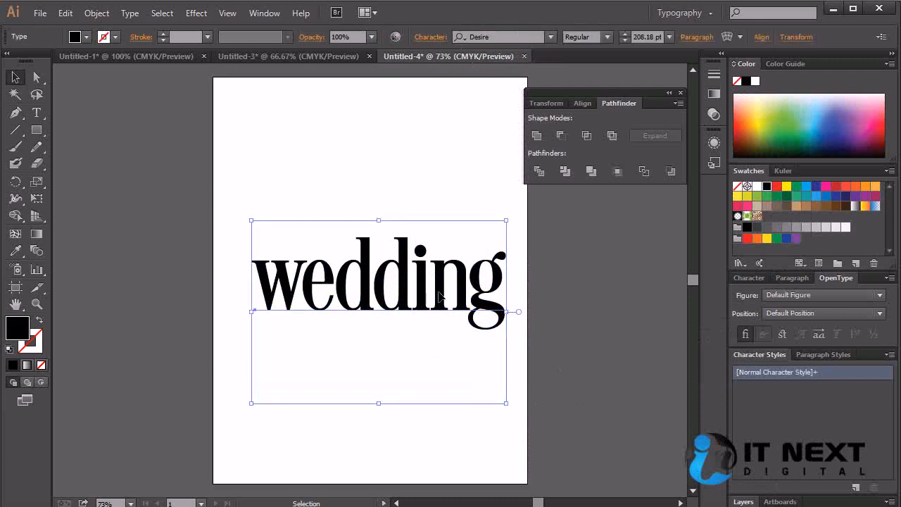
Try replacing the initial w of "wedding" with a capital W.
double_click(294, 297)
key(ctrl+a)
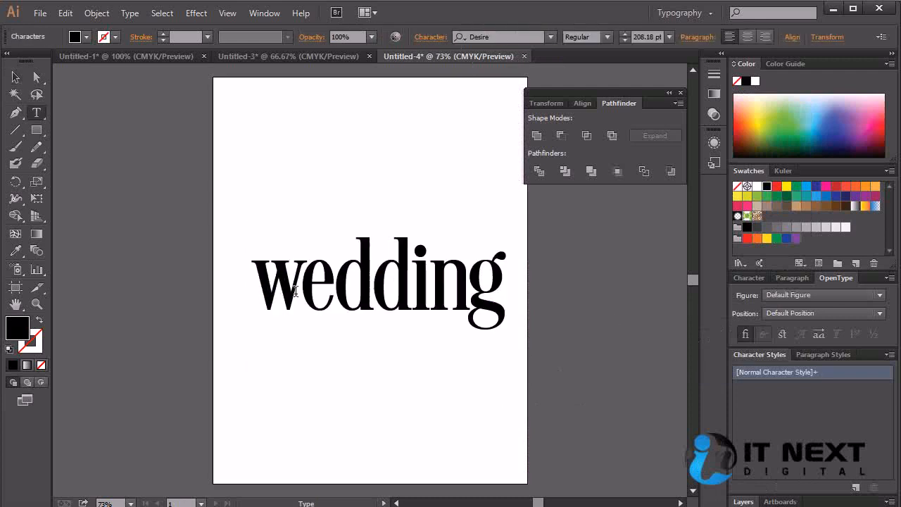
drag(287, 291, 275, 291)
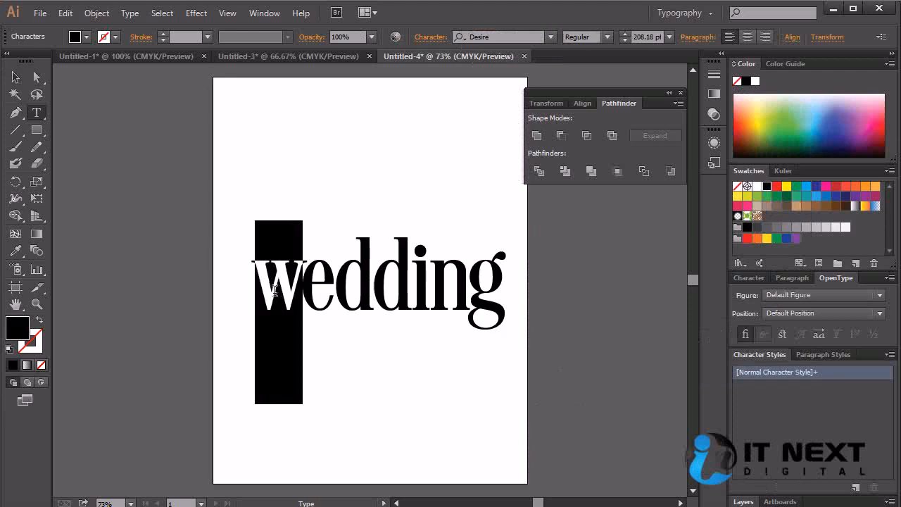
text(W)
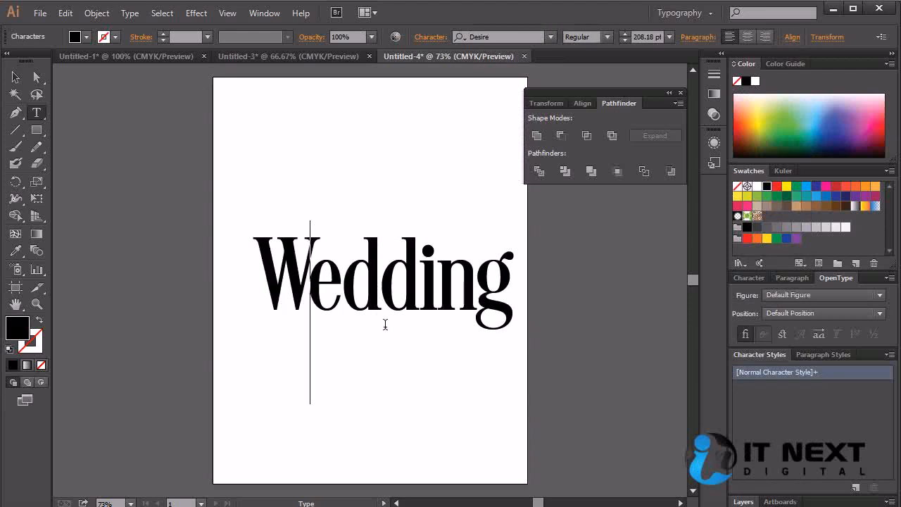
drag(305, 292, 263, 288)
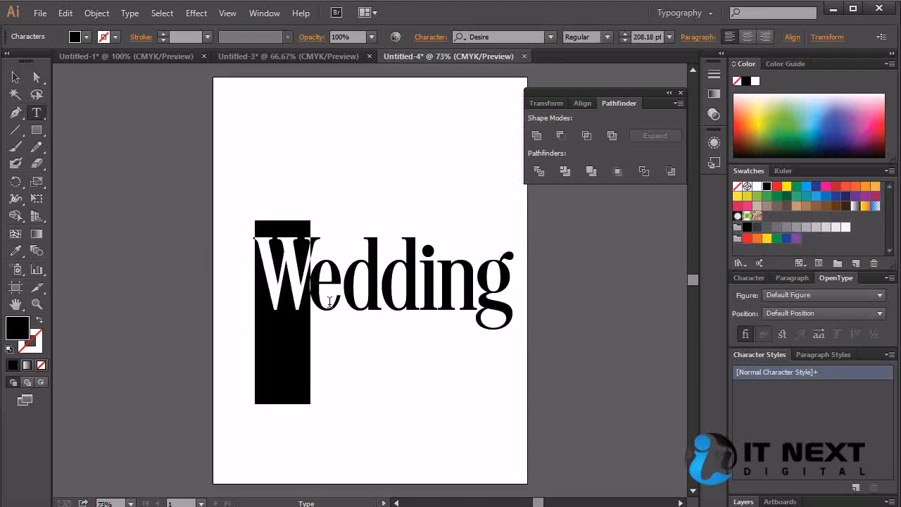
click(15, 77)
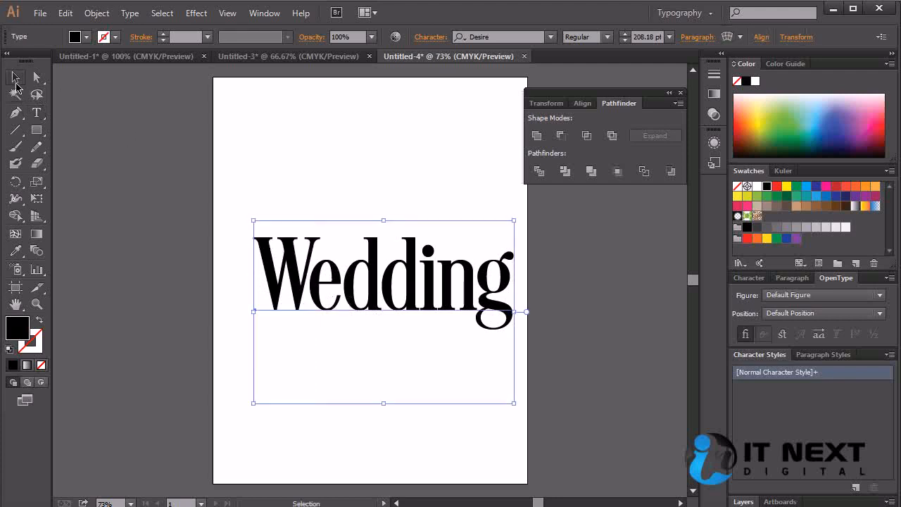
key(ctrl+z)
Select only the initial w and try changing it to a capital using the character formatting options.
click(399, 296)
double_click(310, 297)
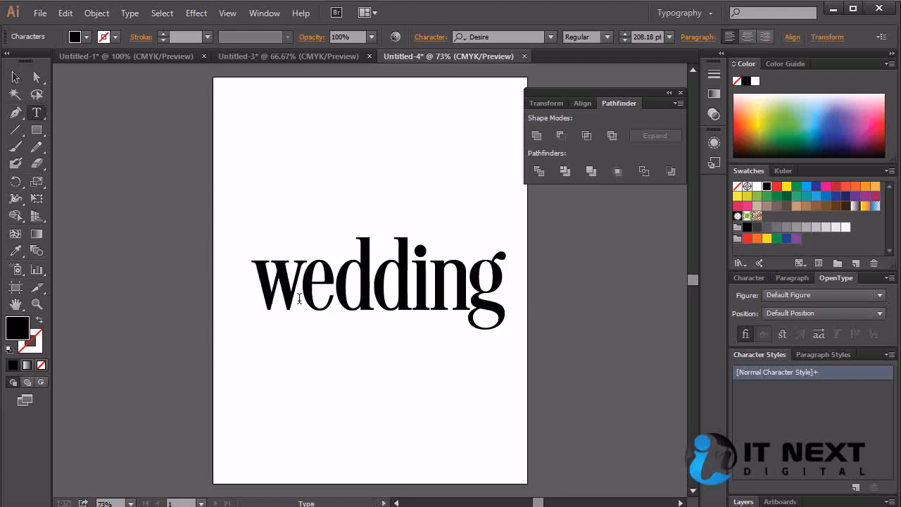
key(ctrl+a)
click(306, 293)
drag(304, 293, 269, 292)
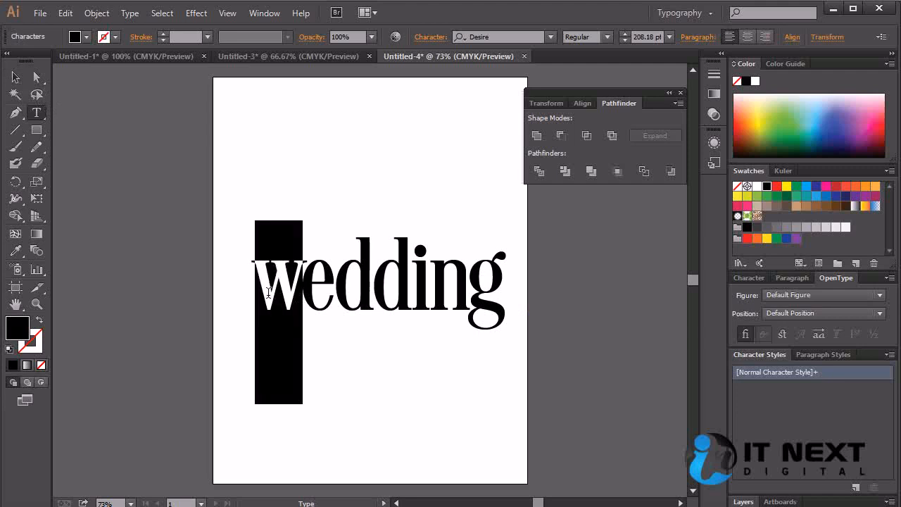
click(748, 278)
click(890, 279)
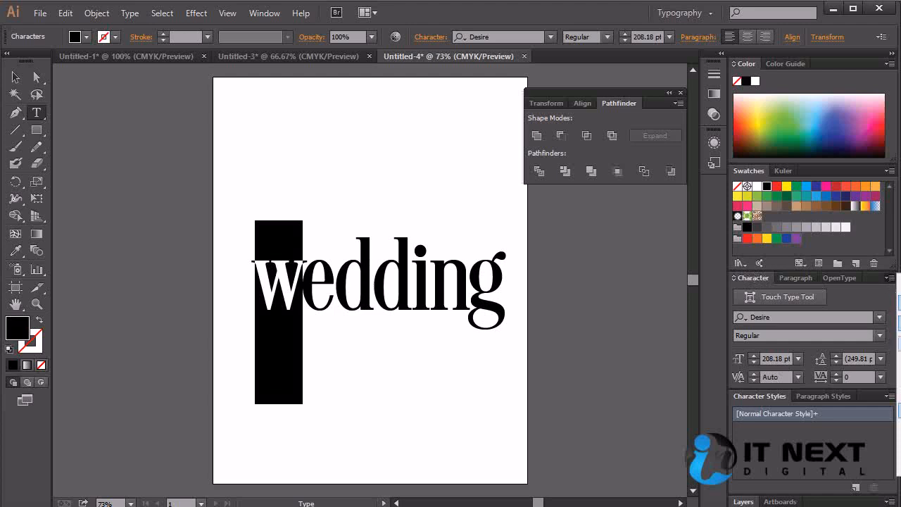
click(899, 344)
click(381, 282)
key(Escape)
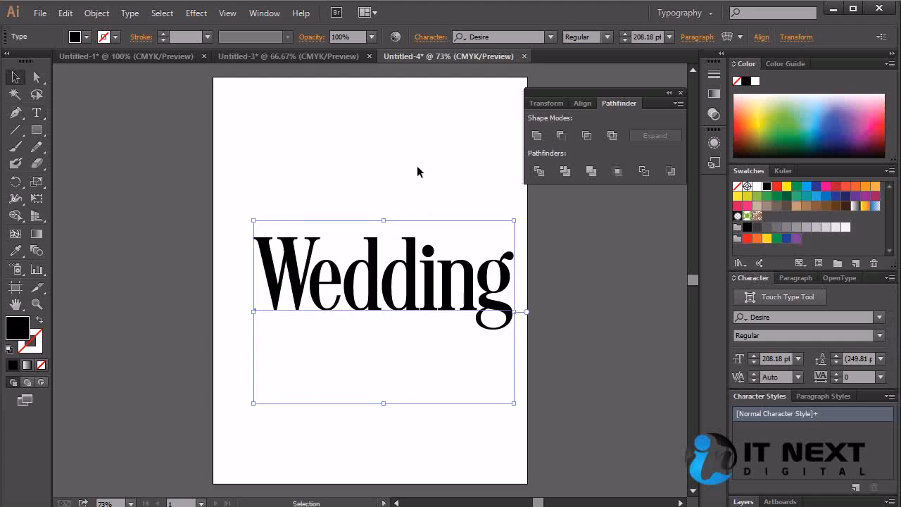
Undo the capitalisation of the word's initial letter.
click(417, 171)
click(433, 290)
key(ctrl+z)
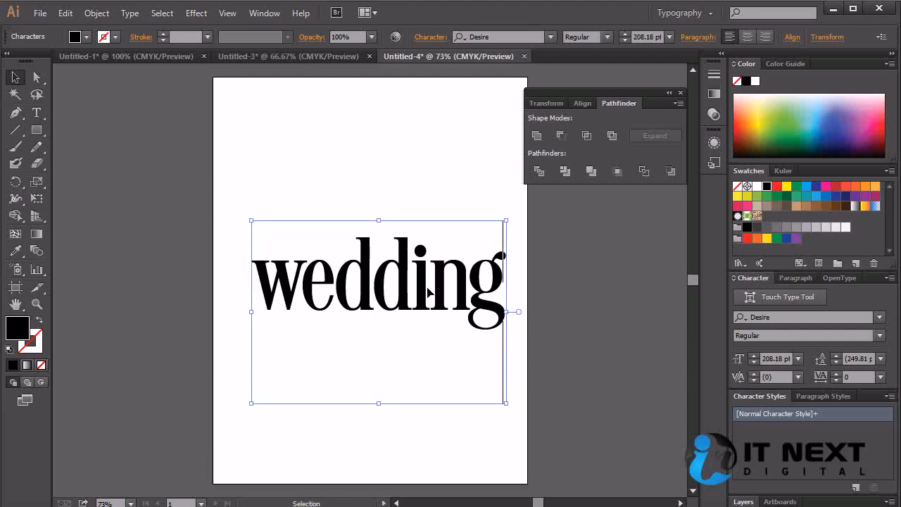
Show the font's glyphs and replace the initial w with the swash alternate that loops over the neighbouring letters.
key(t)
drag(303, 294, 246, 297)
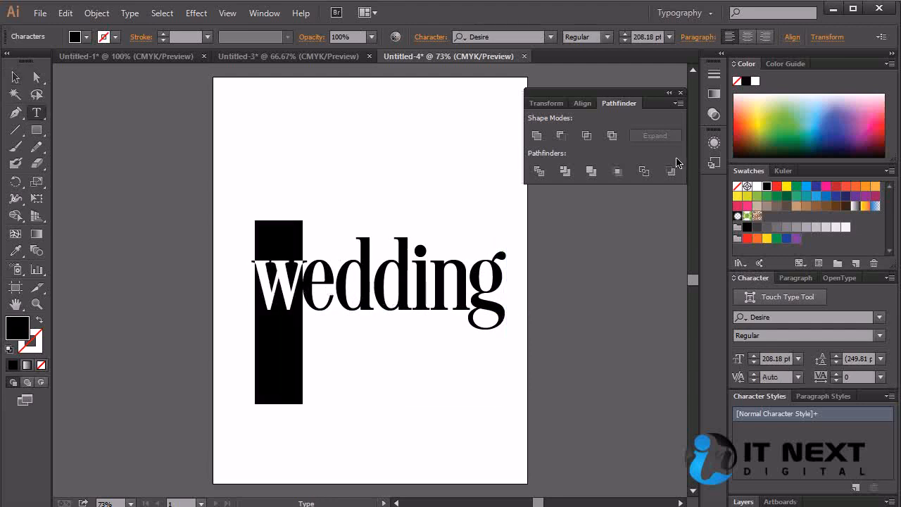
click(258, 13)
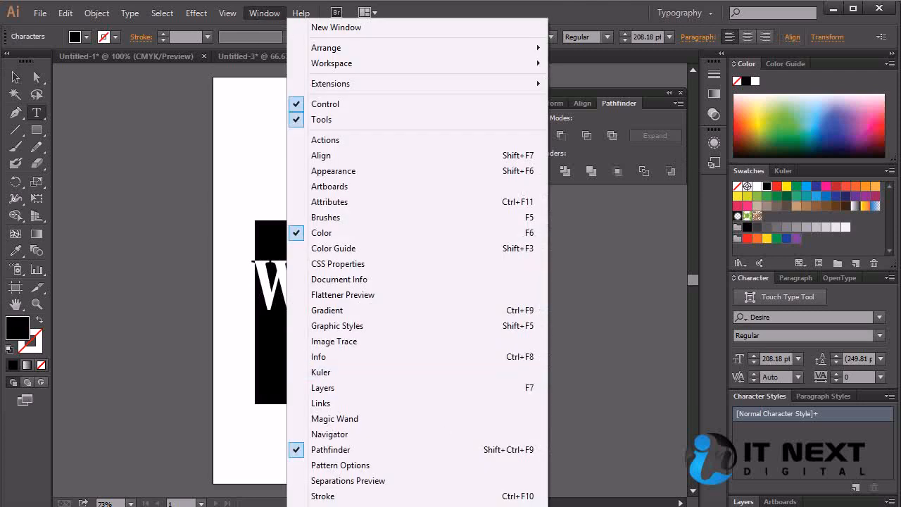
click(611, 506)
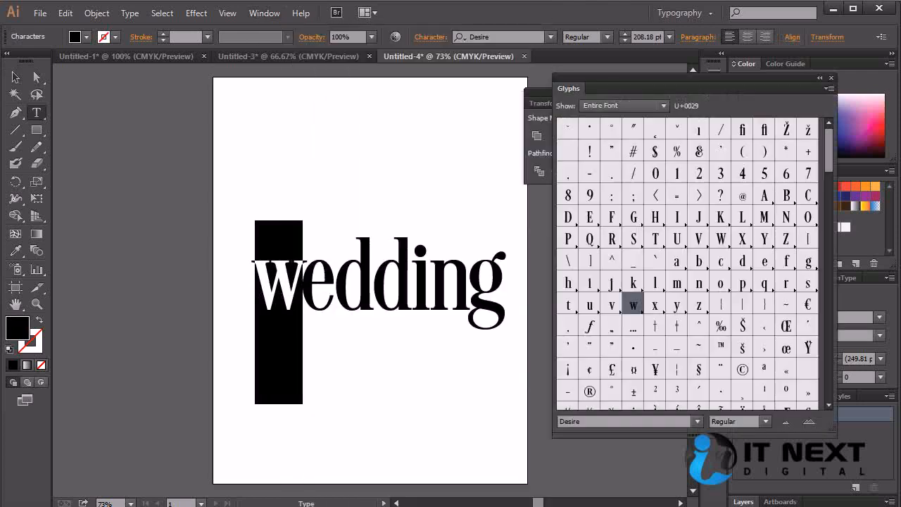
click(638, 313)
click(638, 314)
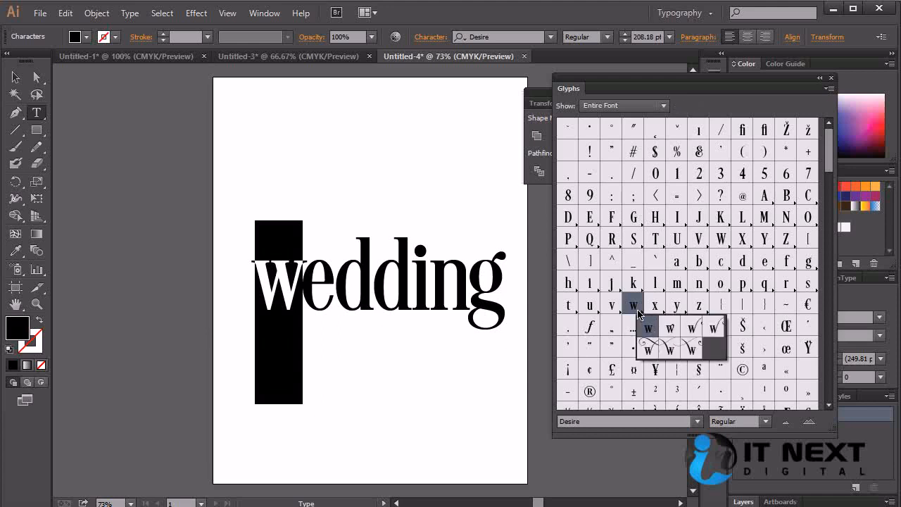
drag(638, 314, 696, 331)
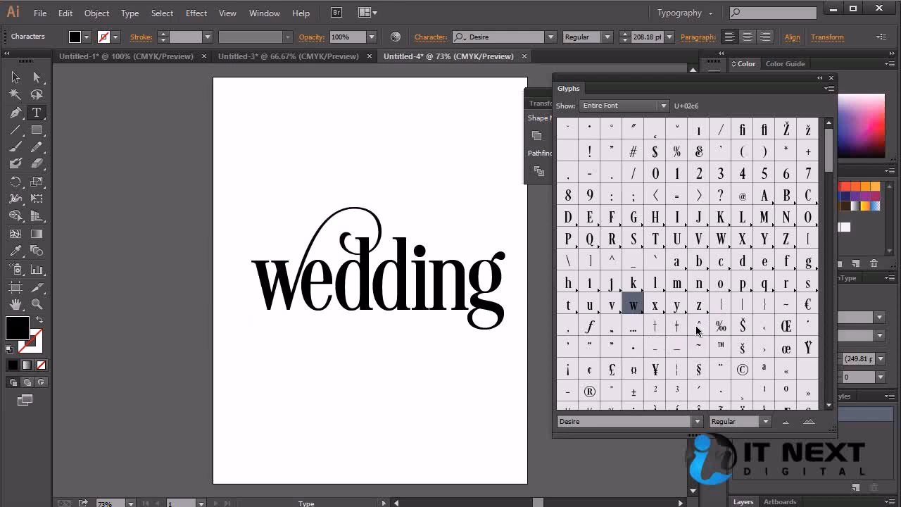
Try other swash alternates on the initial w and apply the wide one that sweeps out to both sides above the word.
key(shift+Left)
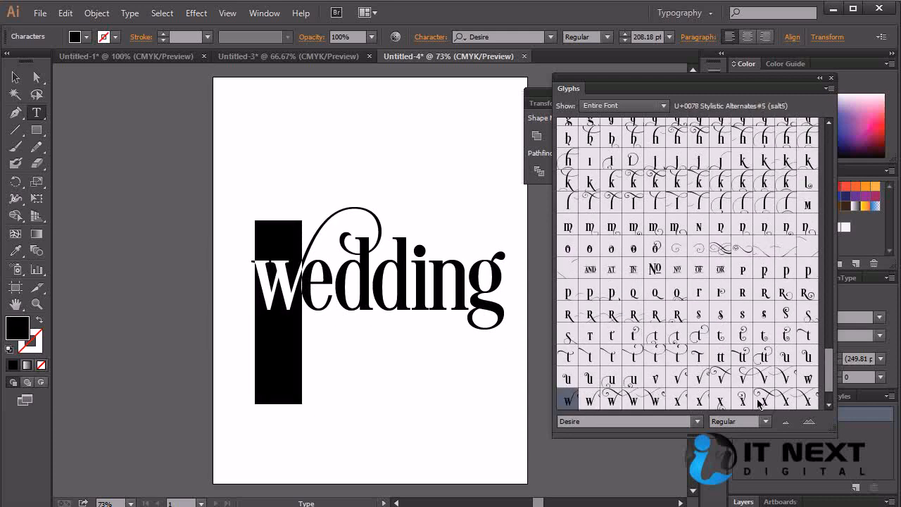
double_click(592, 403)
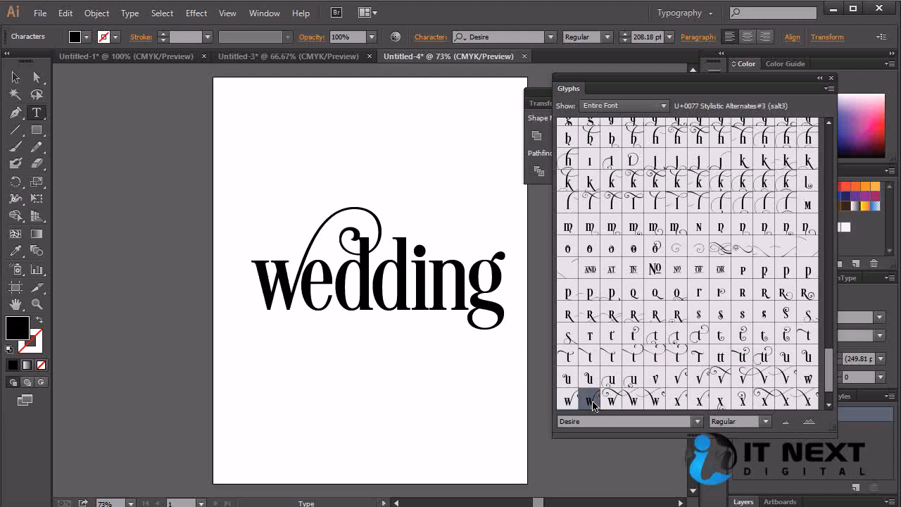
double_click(610, 403)
key(ctrl+z)
key(shift+Left)
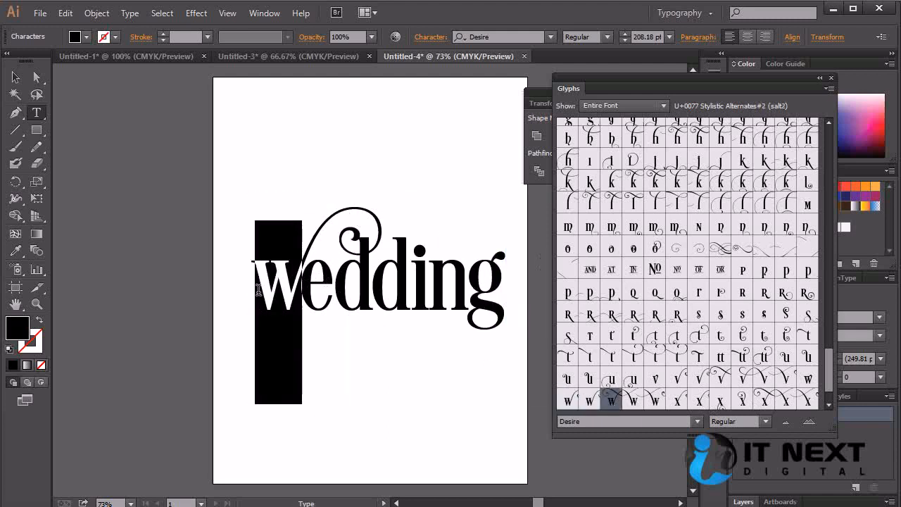
double_click(612, 401)
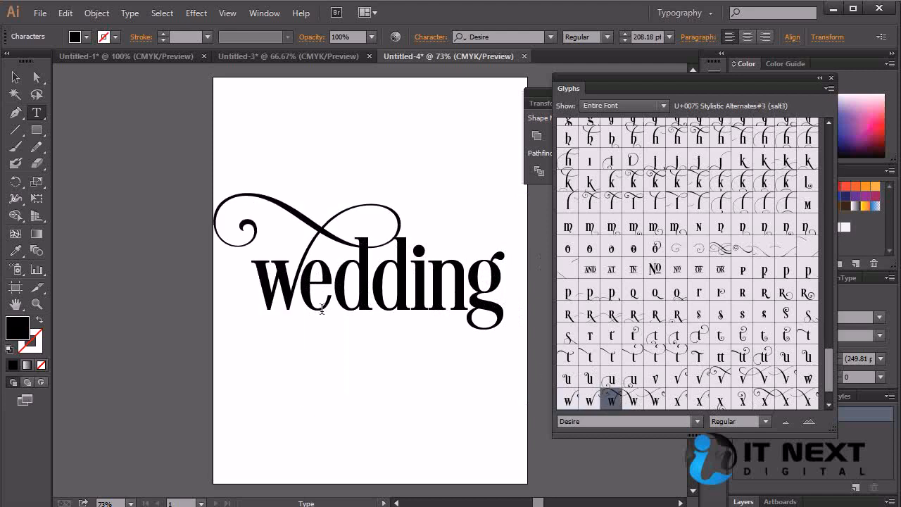
Limit the glyph list to Alternates For Current Selection and replace the final g with a swash form with a looping tail.
drag(469, 291, 497, 295)
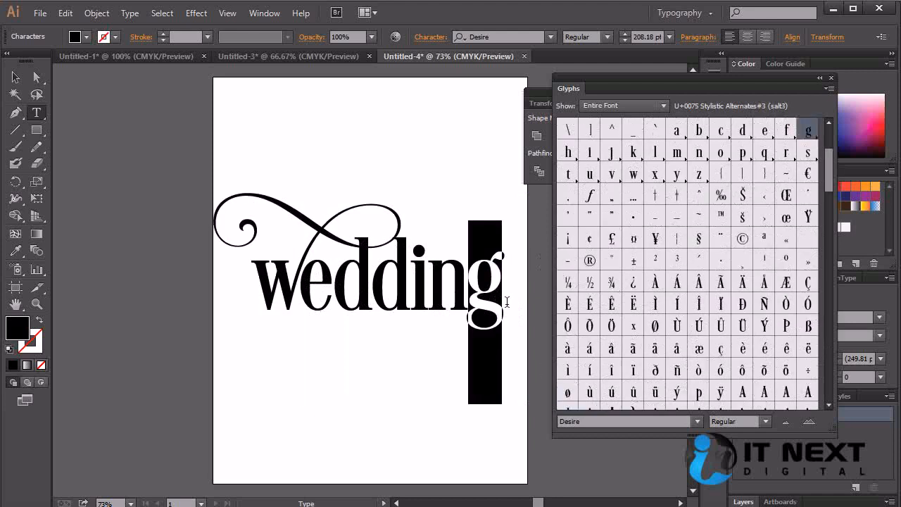
click(612, 106)
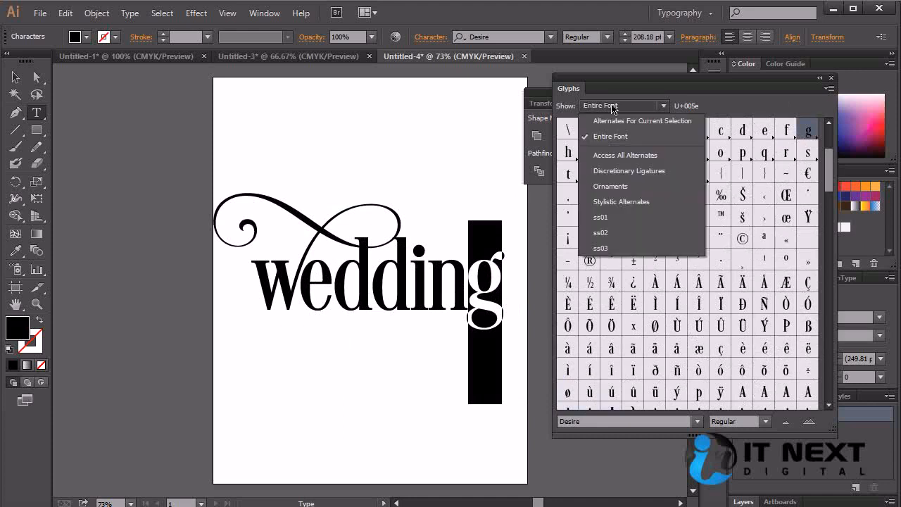
click(651, 124)
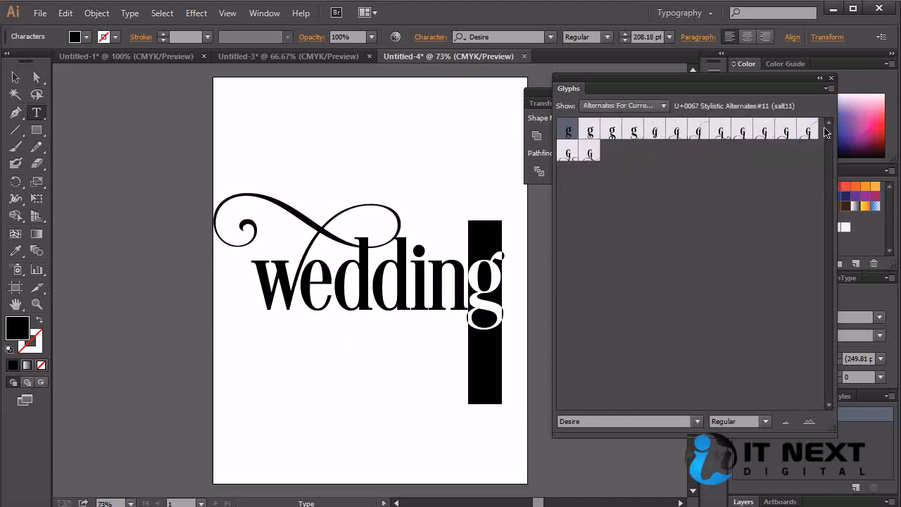
double_click(743, 132)
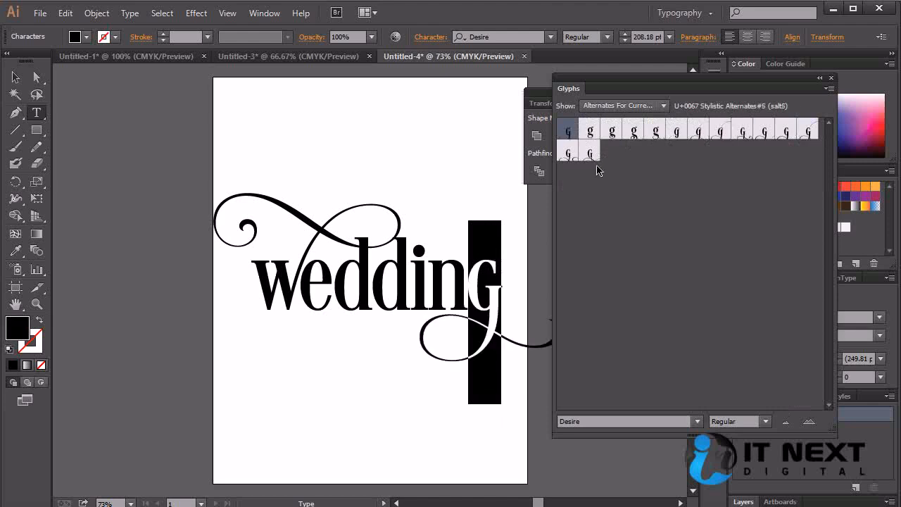
Undo the swash glyph replacements in the word and close the glyph list.
key(Escape)
drag(444, 291, 458, 322)
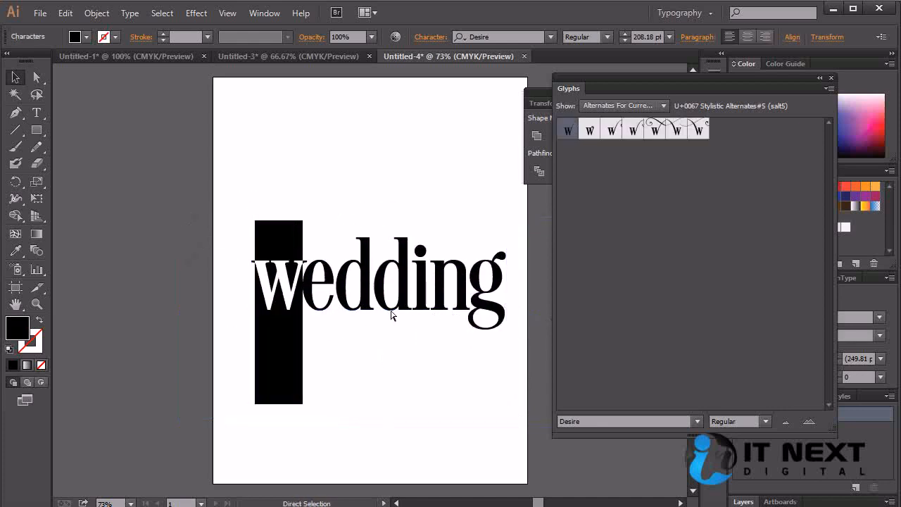
key(Escape)
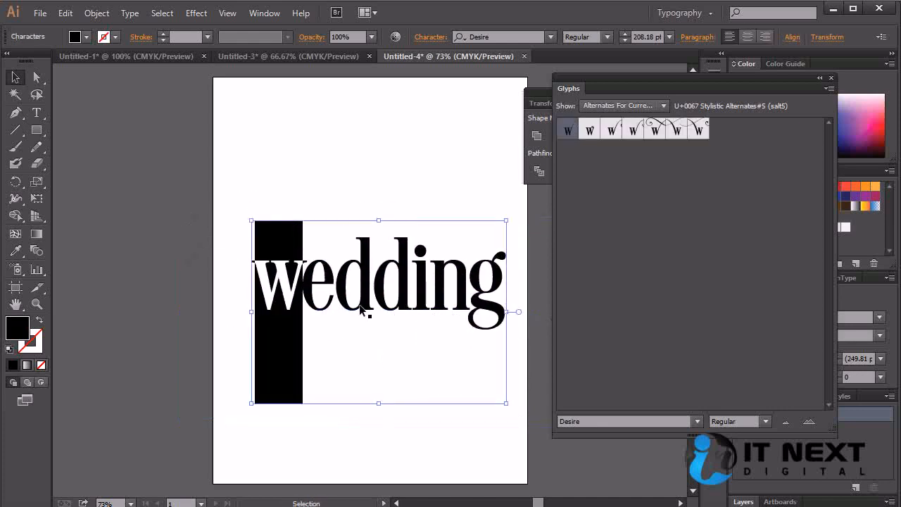
click(829, 79)
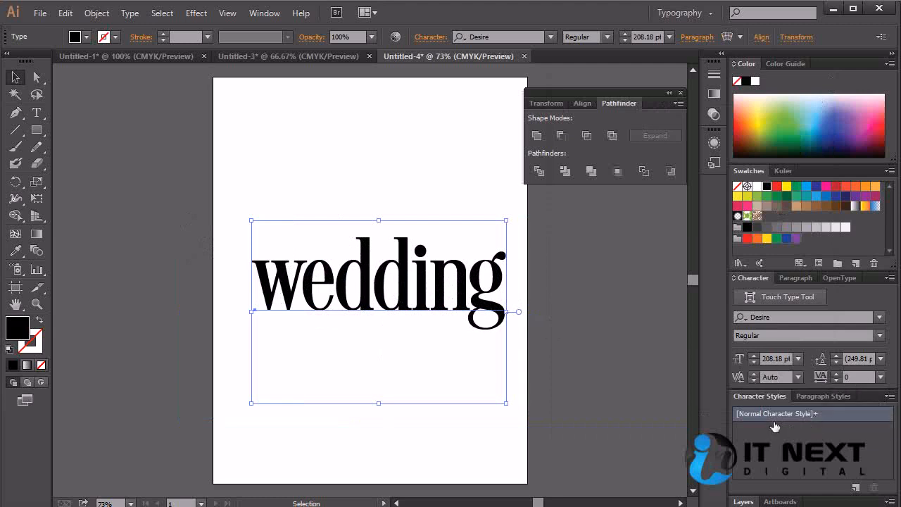
Show the OpenType options and apply Stylistic Alternates to the initial w of "wedding".
click(835, 279)
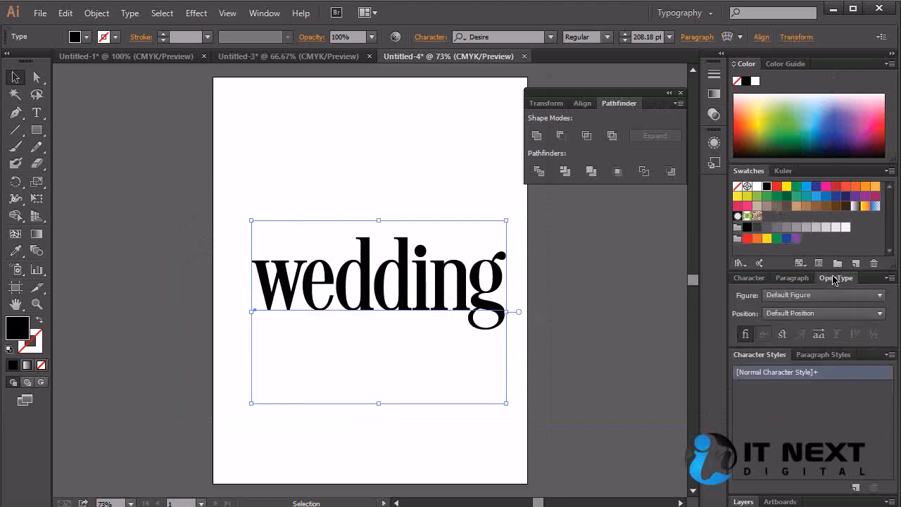
double_click(292, 291)
double_click(296, 291)
click(297, 292)
drag(298, 291, 268, 297)
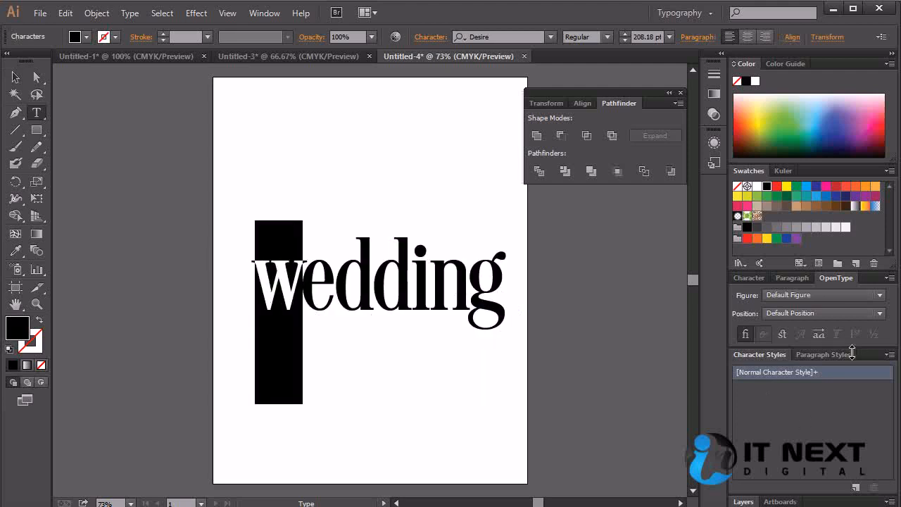
click(819, 336)
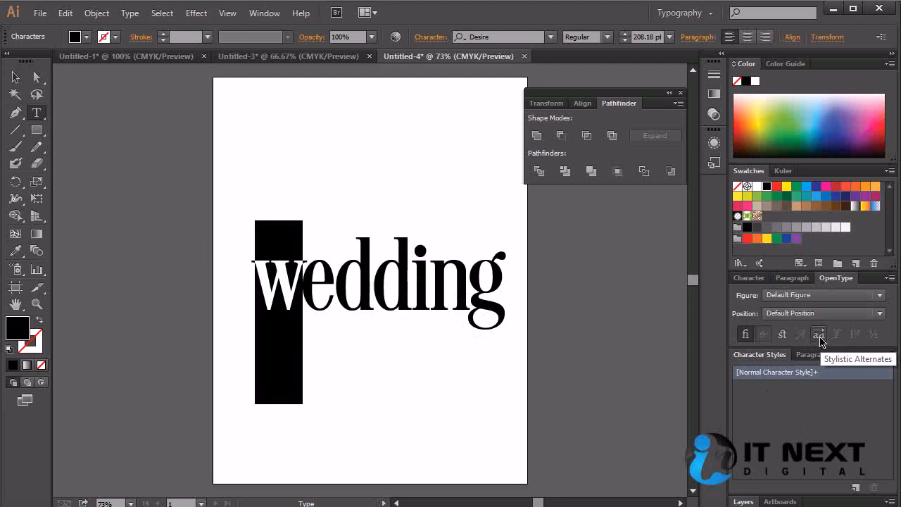
Apply Stylistic Alternates to the final g, and likewise to the middle letters "eddin".
drag(471, 297, 521, 299)
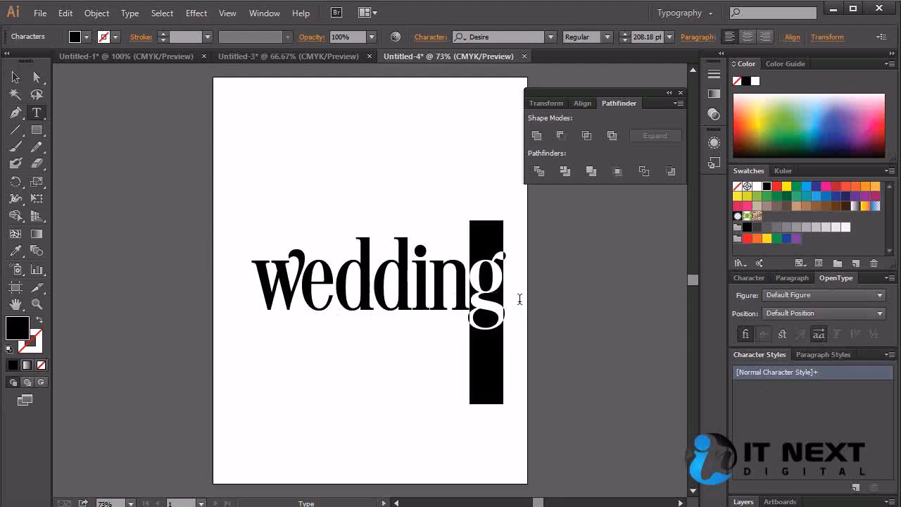
click(819, 334)
click(467, 334)
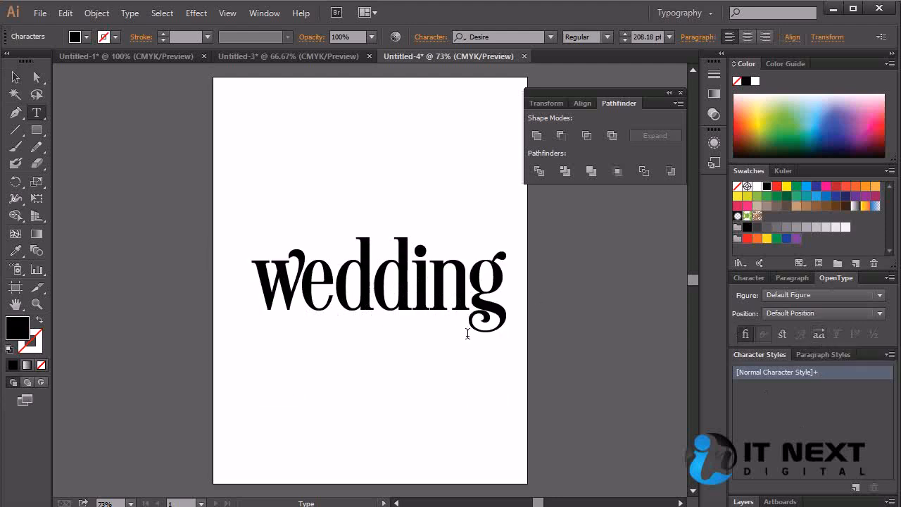
drag(467, 298, 309, 291)
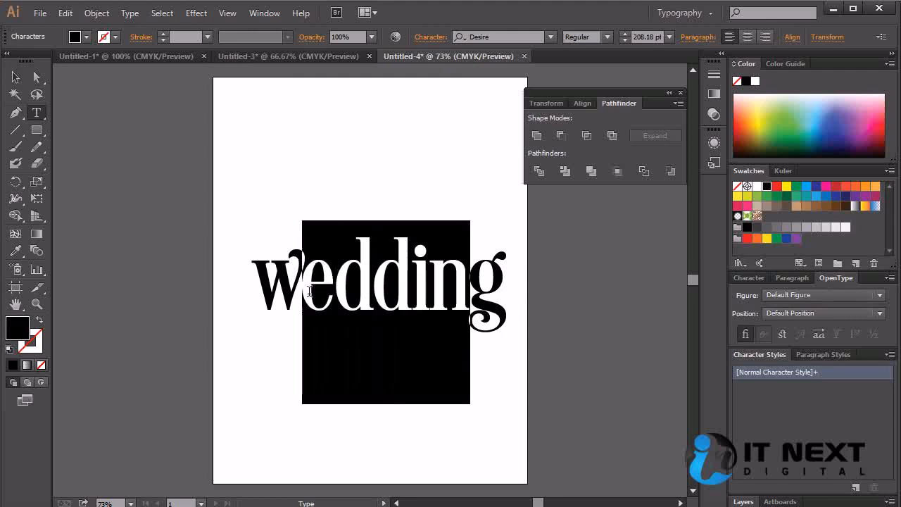
click(819, 335)
click(455, 310)
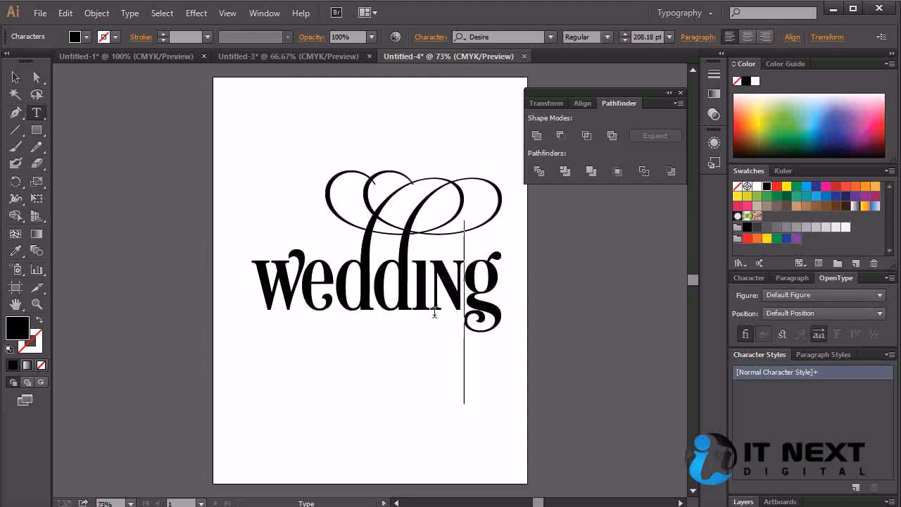
Show the glyph alternates again and replace the first d with the swash form looping out to the left above the word.
drag(407, 296, 338, 292)
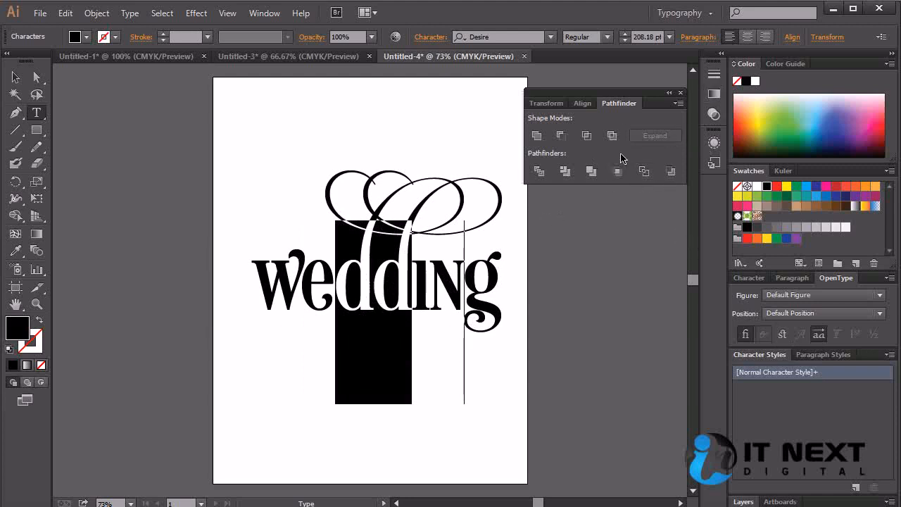
click(266, 14)
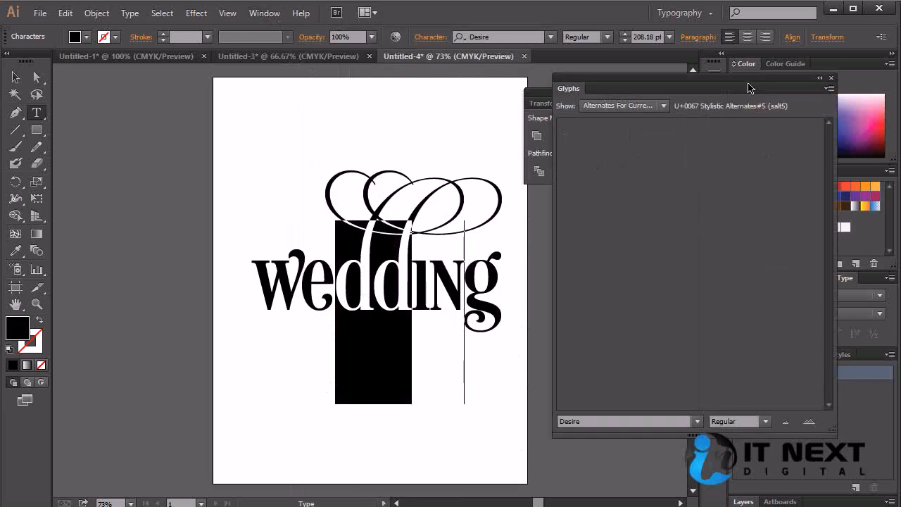
drag(749, 87, 715, 187)
click(715, 191)
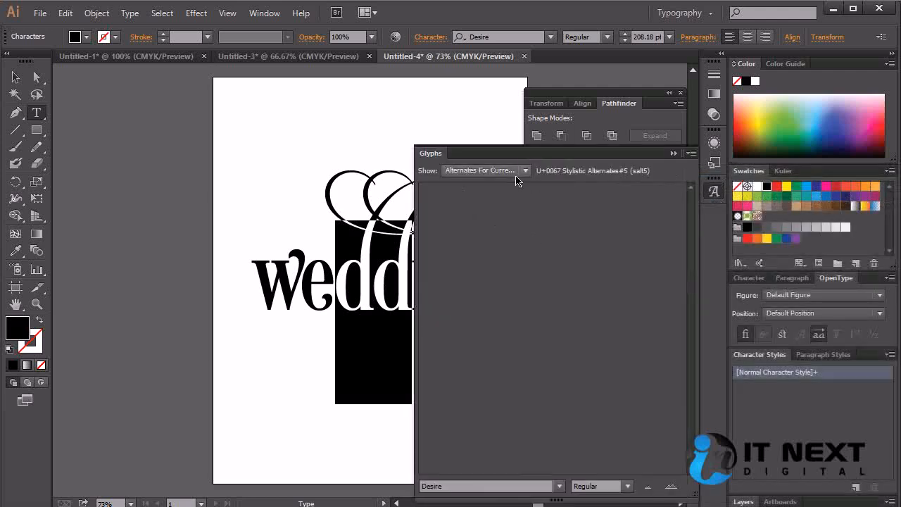
click(355, 285)
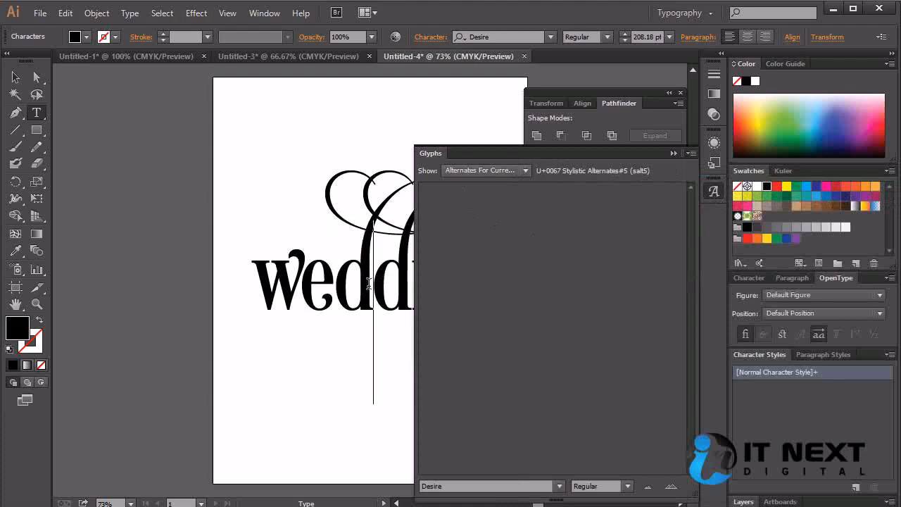
drag(344, 285, 389, 287)
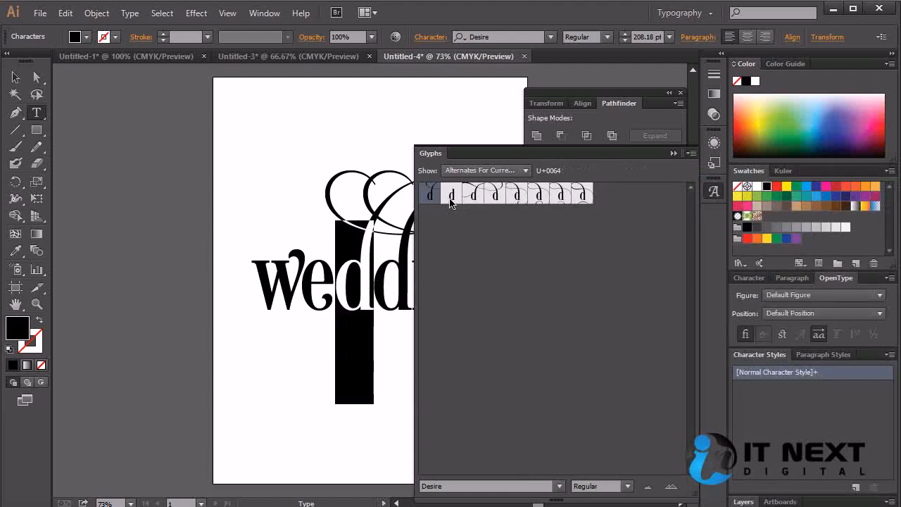
double_click(497, 200)
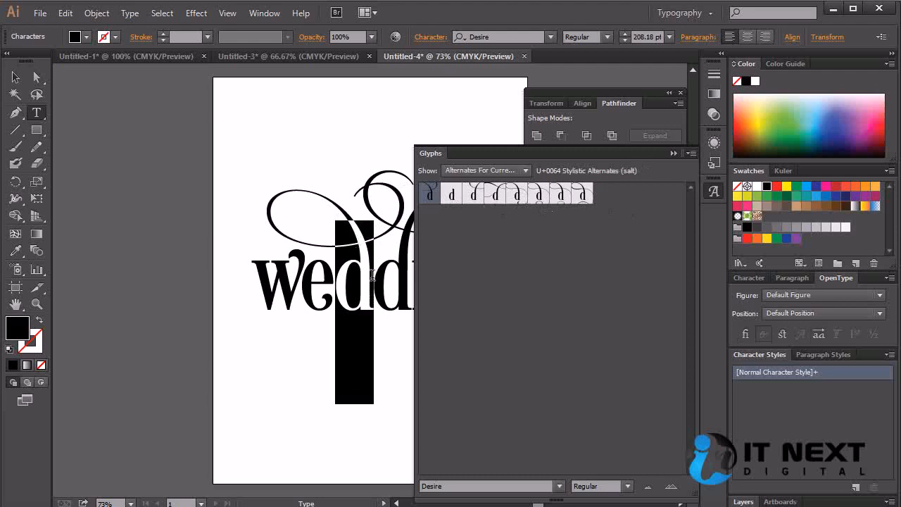
Try a swash alternate with a wide, sweeping ascender on the second d and move the glyph list off the word.
drag(373, 275, 403, 276)
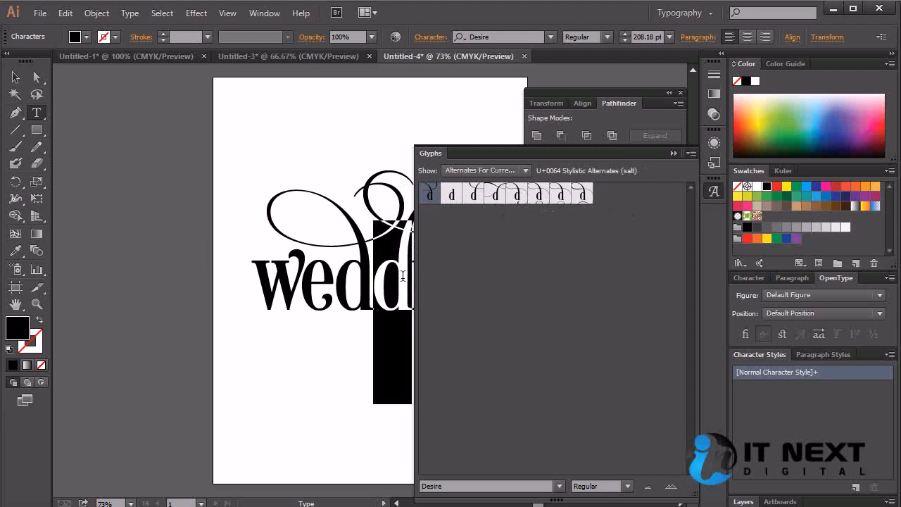
double_click(476, 199)
drag(436, 154, 574, 175)
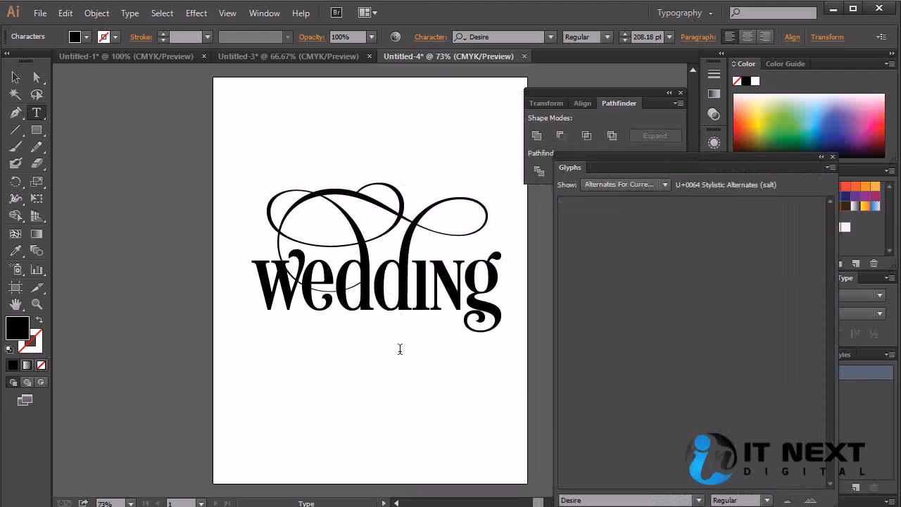
Replace the first d with the swash form looping on both sides of its ascender and the second d with the plain form.
drag(366, 288, 350, 289)
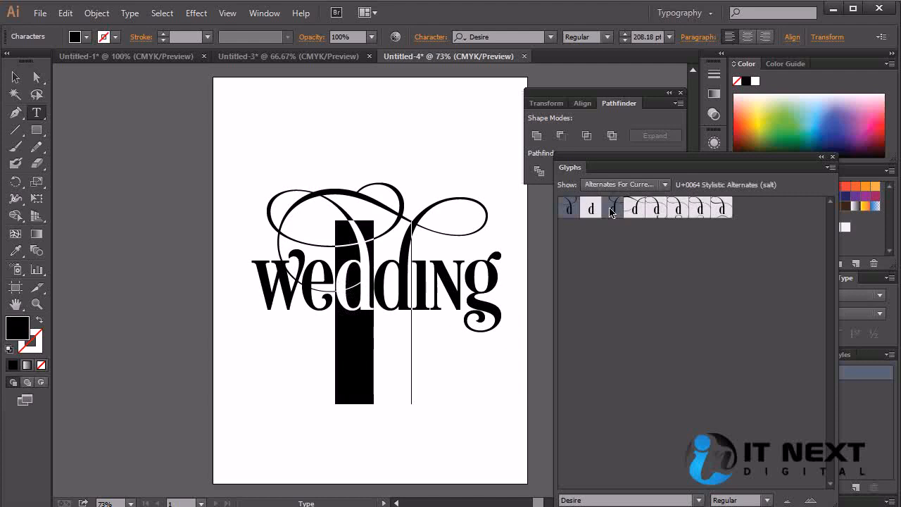
double_click(612, 209)
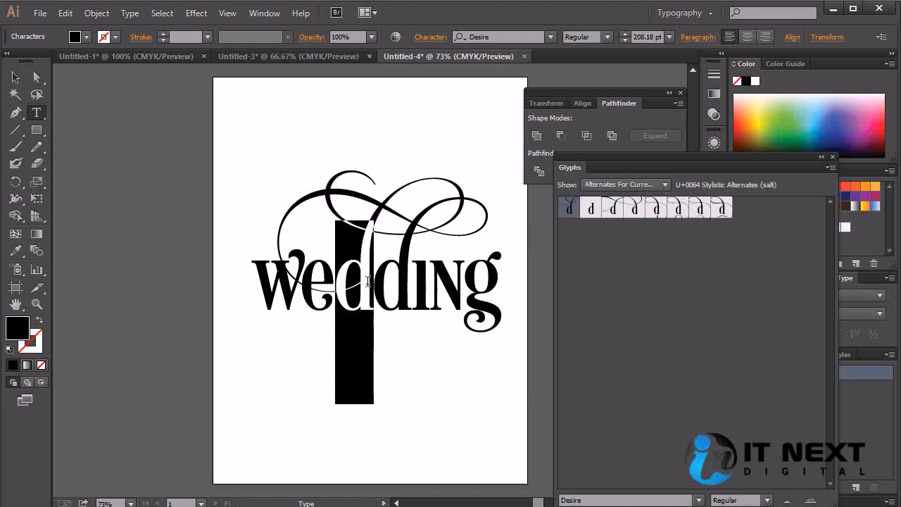
drag(407, 283, 372, 283)
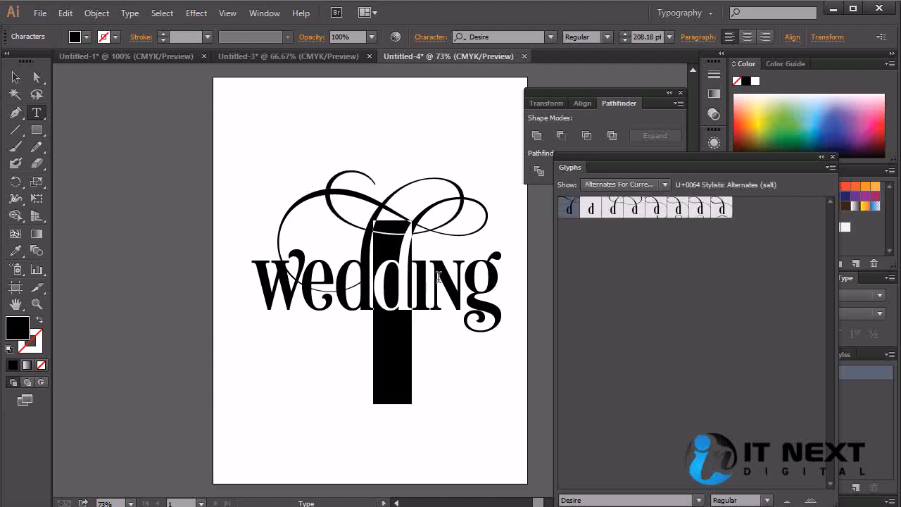
double_click(724, 209)
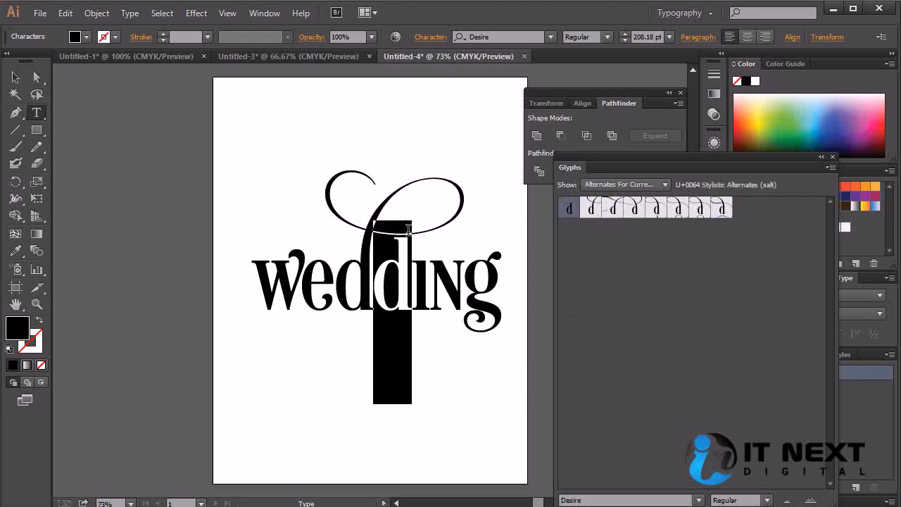
key(Escape)
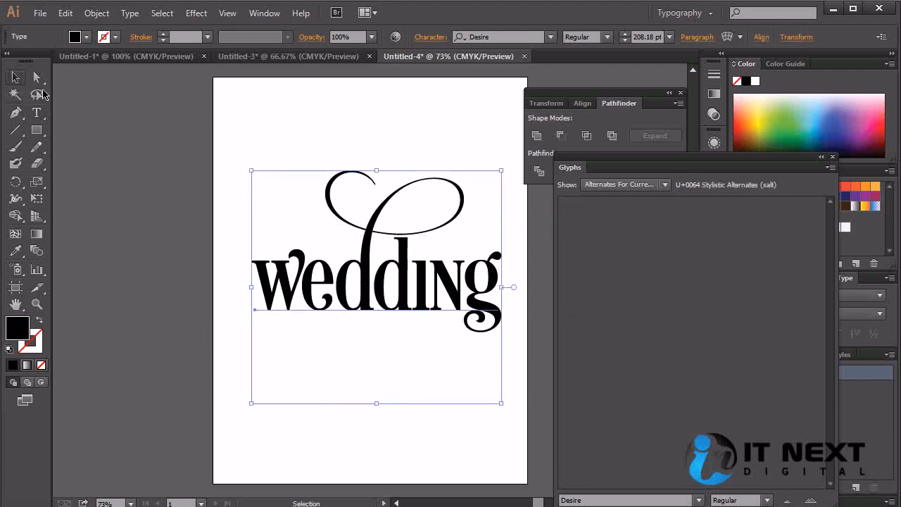
Close the glyph list and delete the word "wedding" from the artboard.
click(433, 447)
click(458, 294)
click(832, 157)
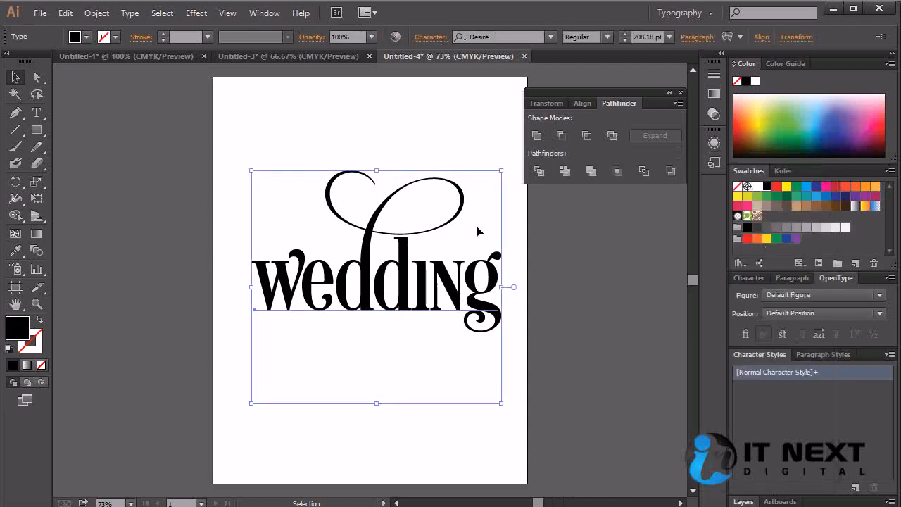
key(Delete)
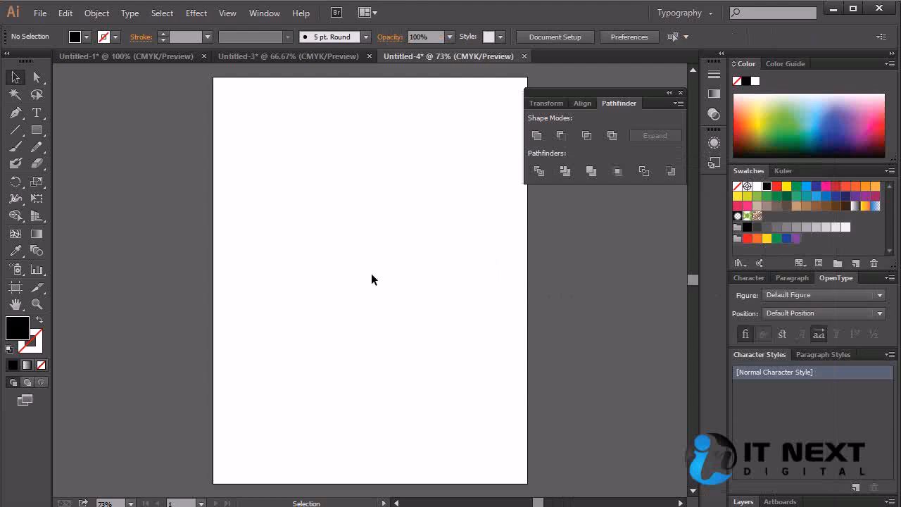
Add the point text "typeface" in the upper part of the artboard at a font size of 100 pt.
key(t)
click(307, 239)
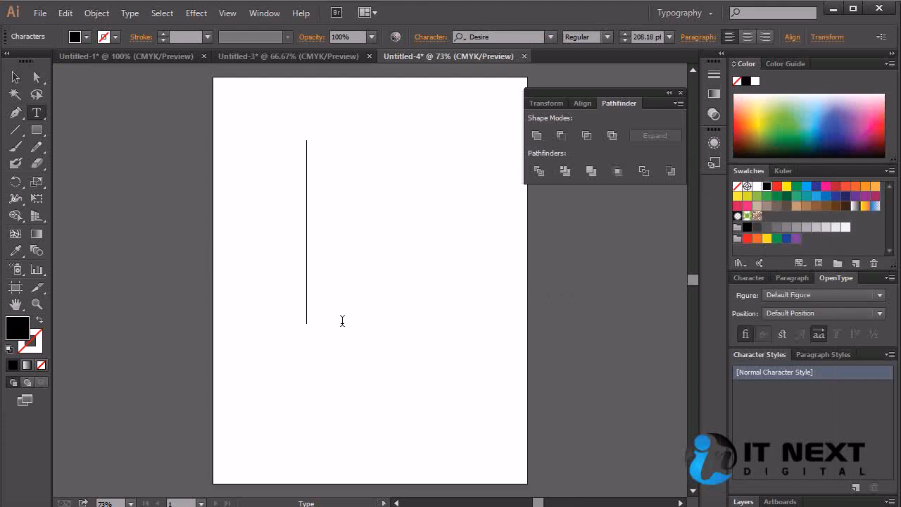
drag(654, 37, 611, 38)
text(100)
key(Return)
text(Typef)
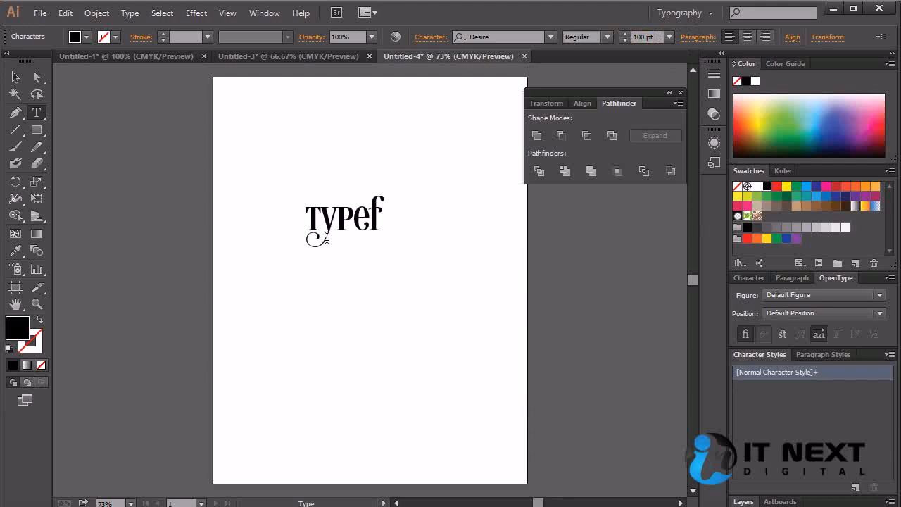
text(ace)
Turn off Stylistic Alternates for the whole word "typeface".
double_click(404, 227)
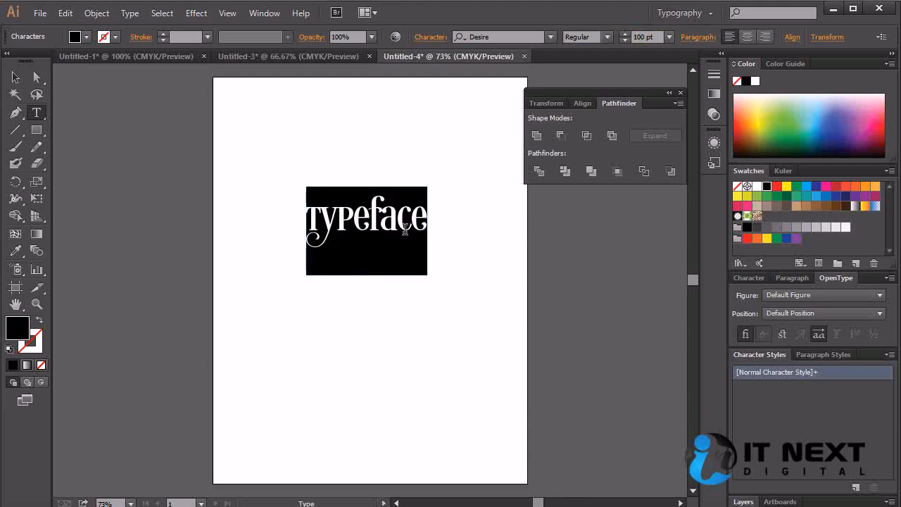
click(551, 37)
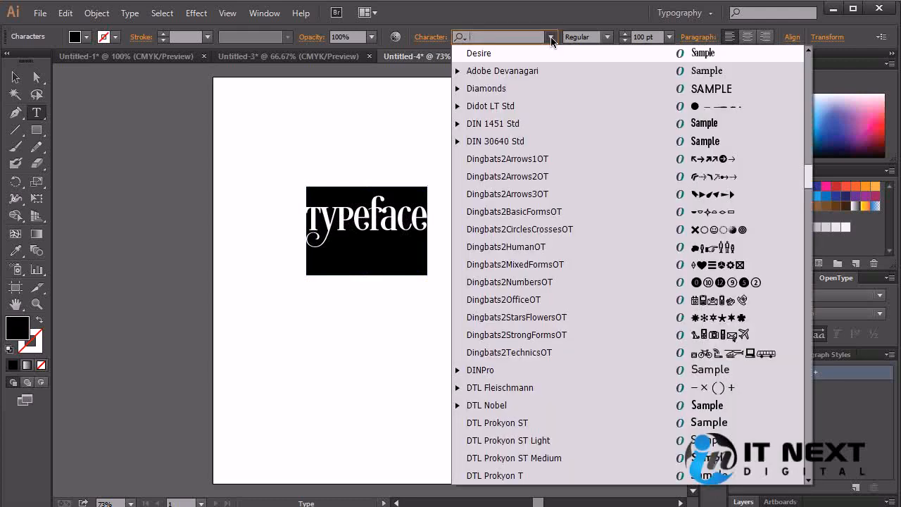
click(551, 37)
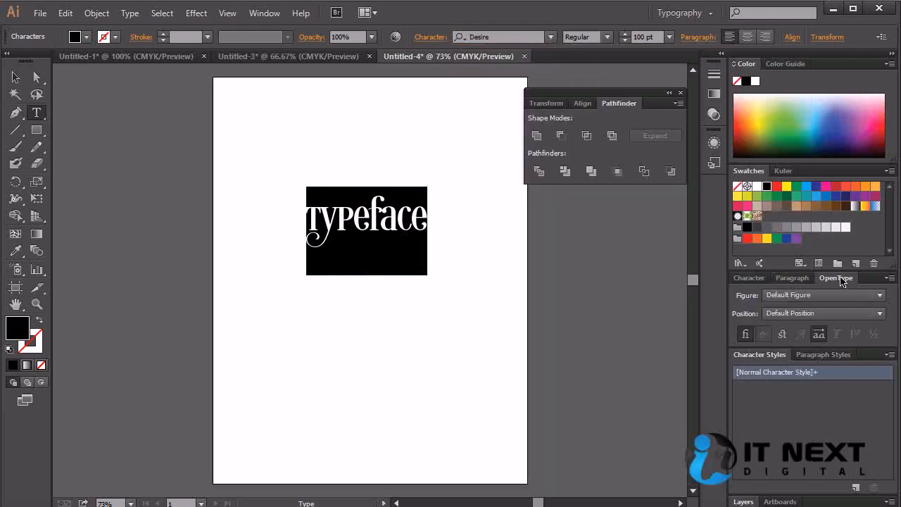
click(819, 335)
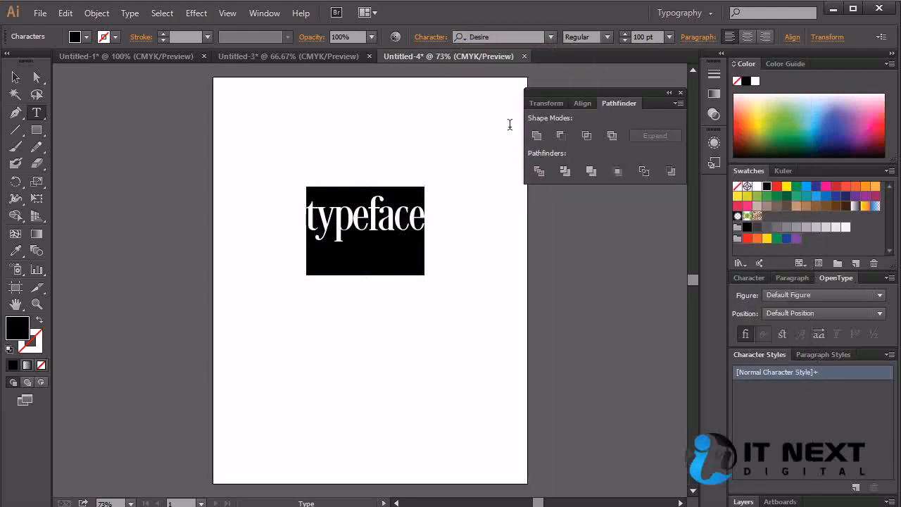
Set the word's font to Ainslie and move the text to the horizontal middle of the artboard.
click(551, 37)
drag(807, 176, 810, 51)
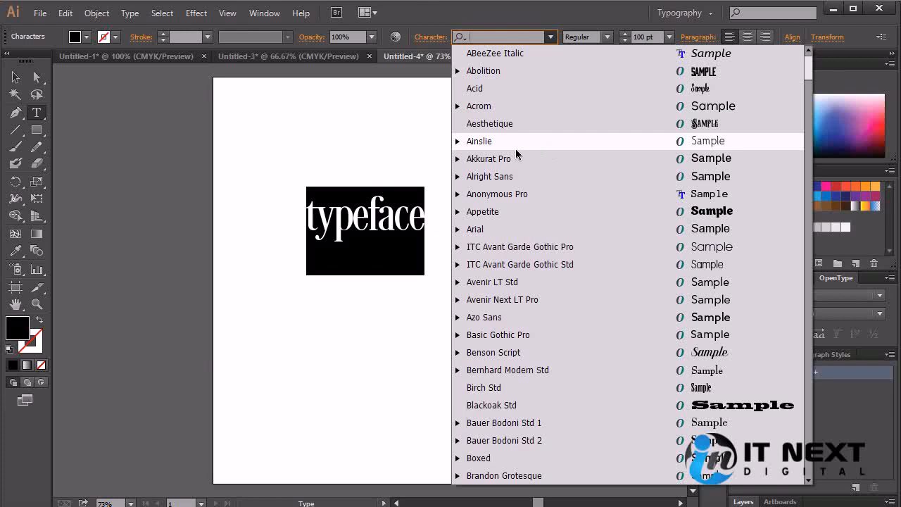
click(486, 141)
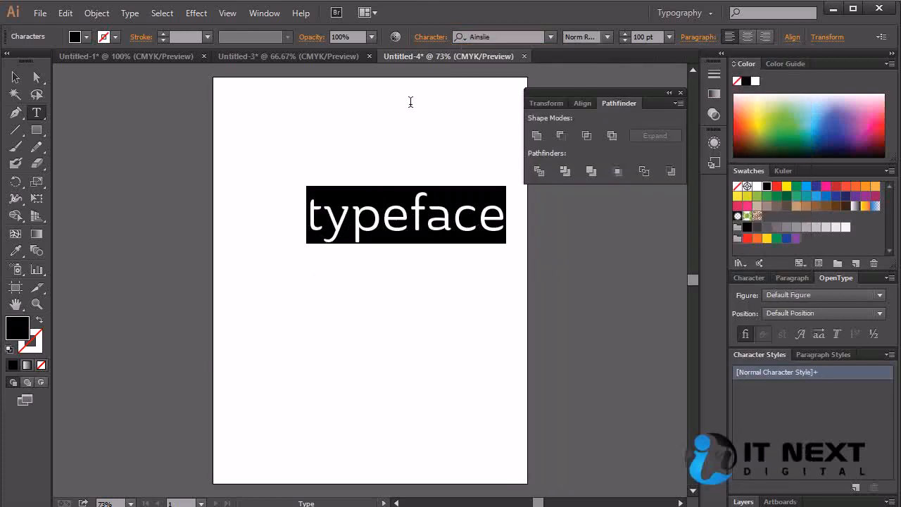
key(Escape)
drag(459, 242, 412, 255)
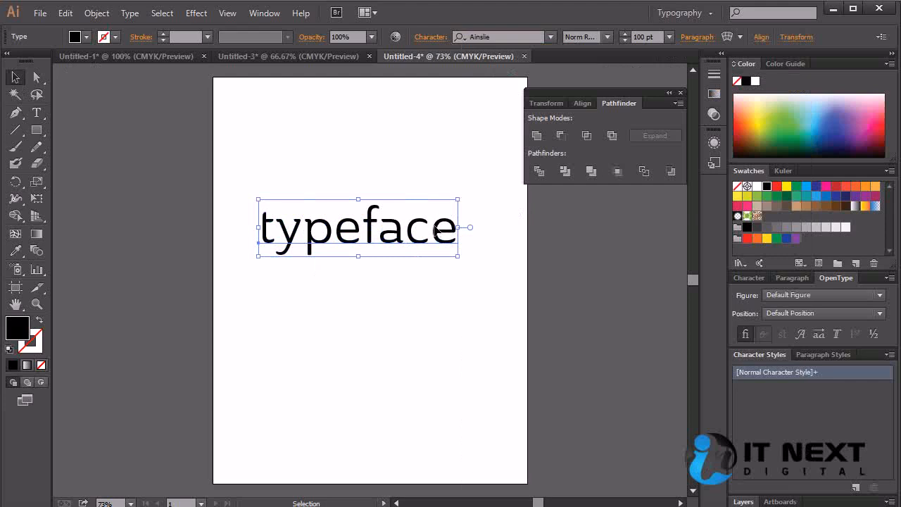
click(522, 268)
click(427, 246)
Toggle Stylistic Alternates on and off for the word to compare its letterforms, leaving the feature off.
click(819, 337)
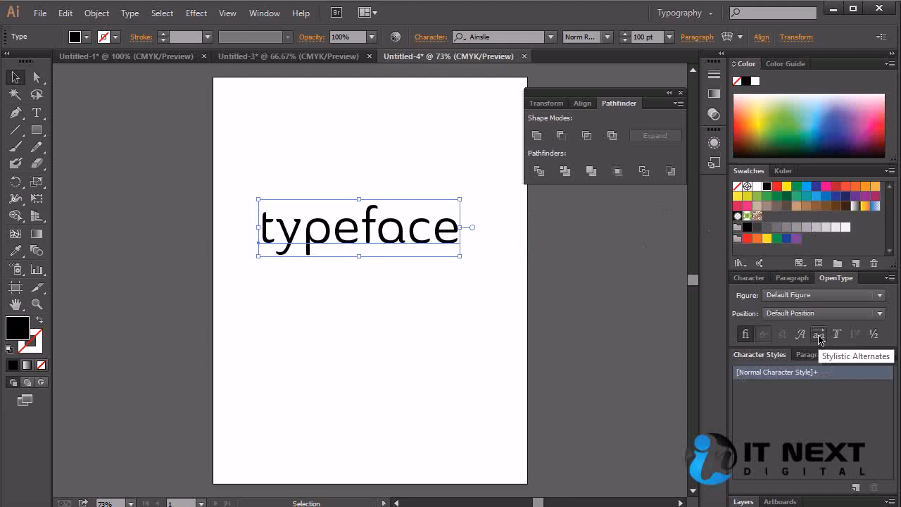
click(819, 336)
click(819, 336)
click(819, 336)
click(819, 336)
click(819, 337)
click(819, 336)
click(820, 337)
click(819, 336)
click(819, 337)
click(819, 336)
click(819, 336)
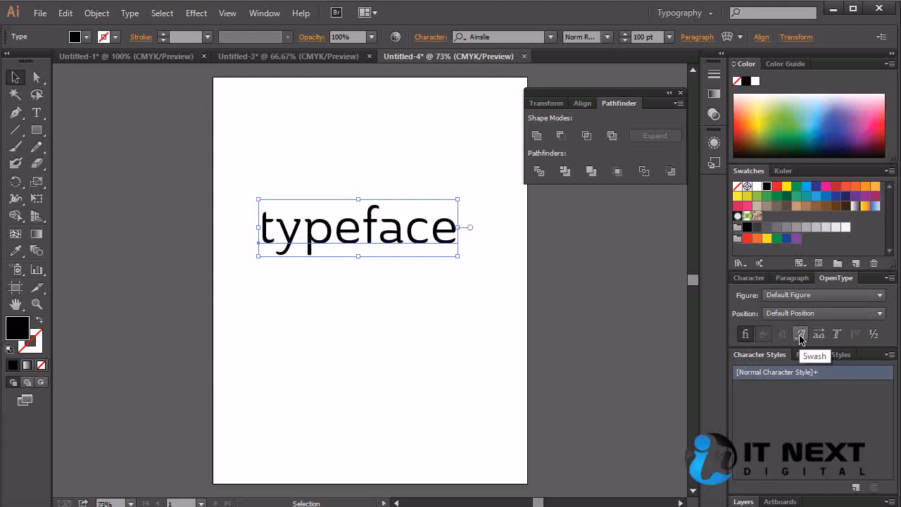
Toggle Swash on and off for the word to compare its letterforms, leaving the feature off.
click(801, 336)
click(800, 336)
click(800, 336)
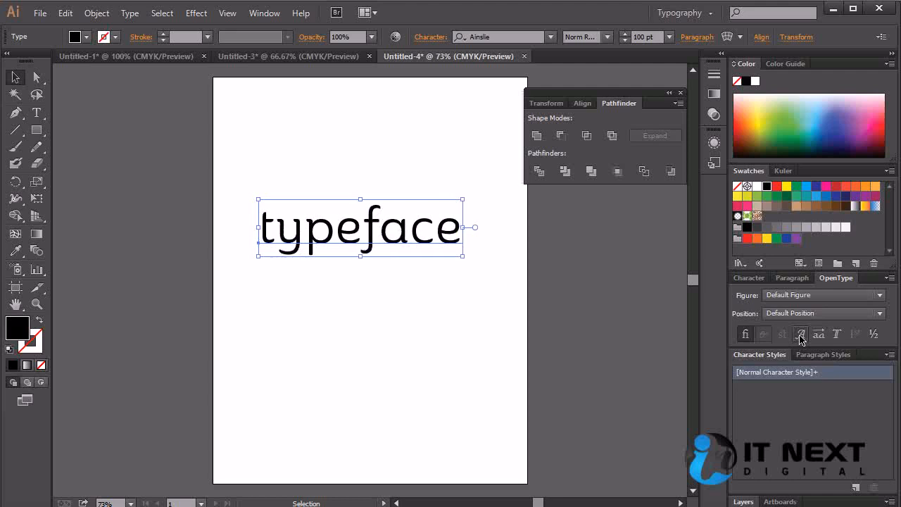
click(801, 336)
click(801, 336)
click(800, 337)
click(800, 337)
click(800, 337)
click(800, 337)
click(801, 338)
click(801, 338)
click(801, 338)
Replace the initial "t" of "typeface" with its small-capital alternate glyph, and swap that for the full-height capital "T".
double_click(273, 232)
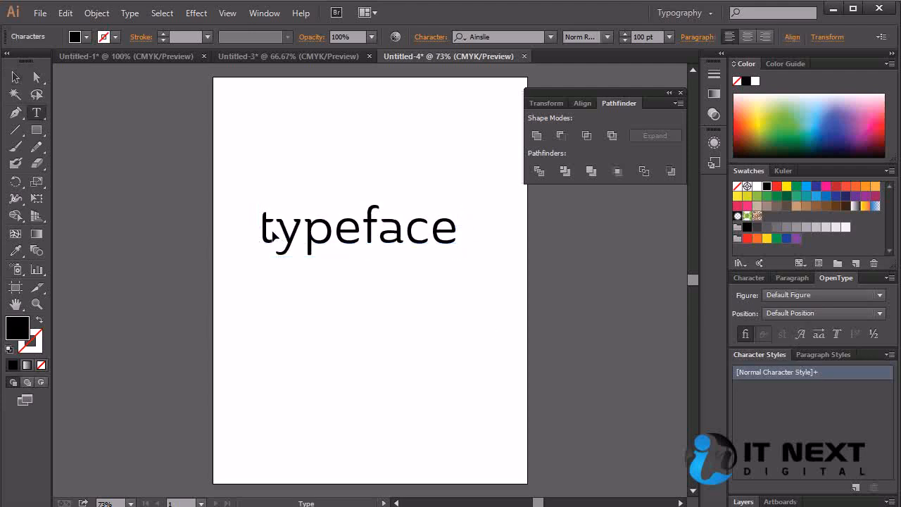
double_click(274, 232)
click(273, 231)
drag(273, 231, 257, 232)
click(264, 14)
click(374, 424)
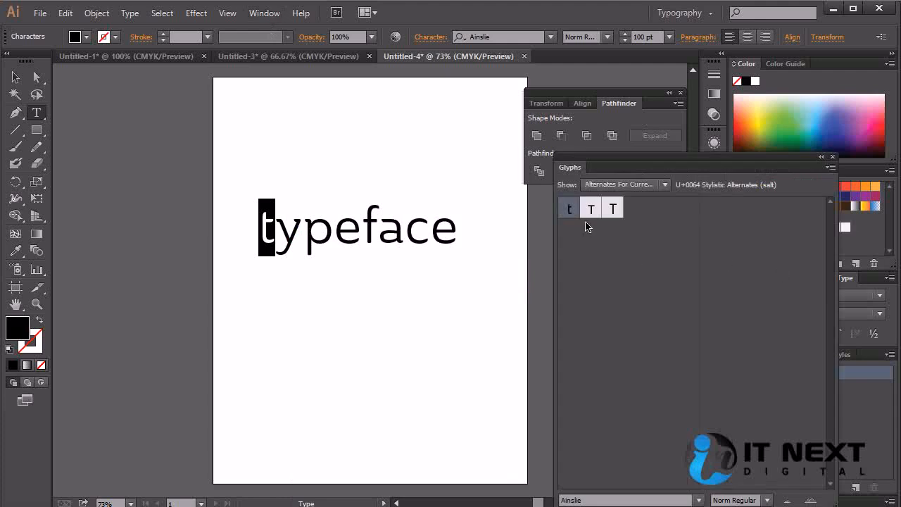
double_click(593, 210)
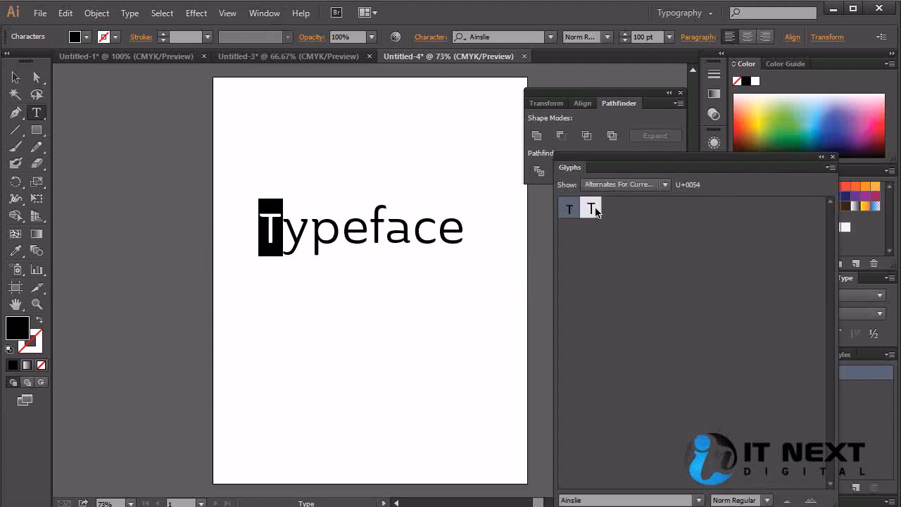
double_click(595, 210)
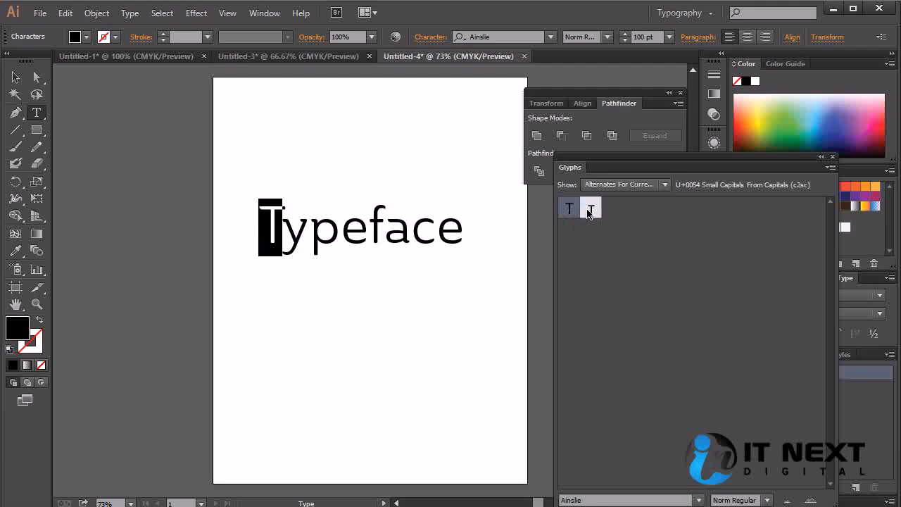
Display the entire font's glyphs and replace the letter "y" with its small-capital "Y" alternate.
click(282, 229)
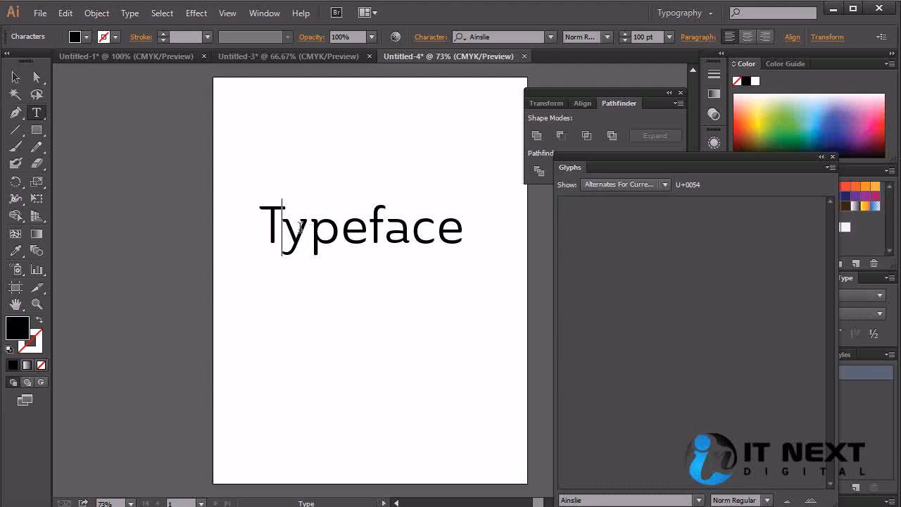
drag(282, 226, 310, 227)
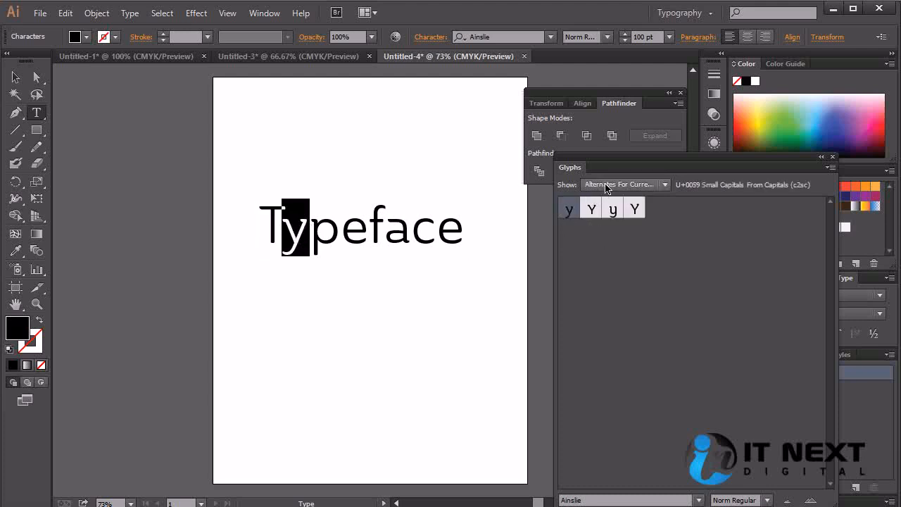
click(643, 185)
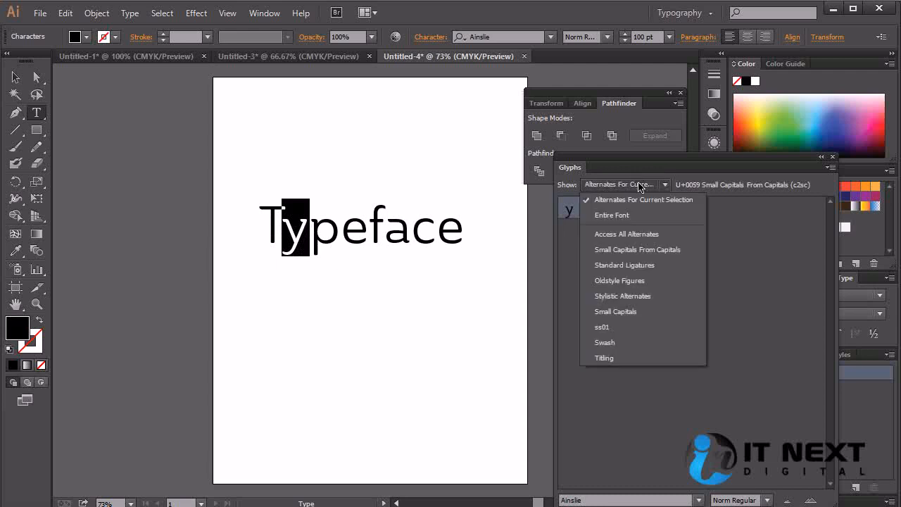
click(631, 215)
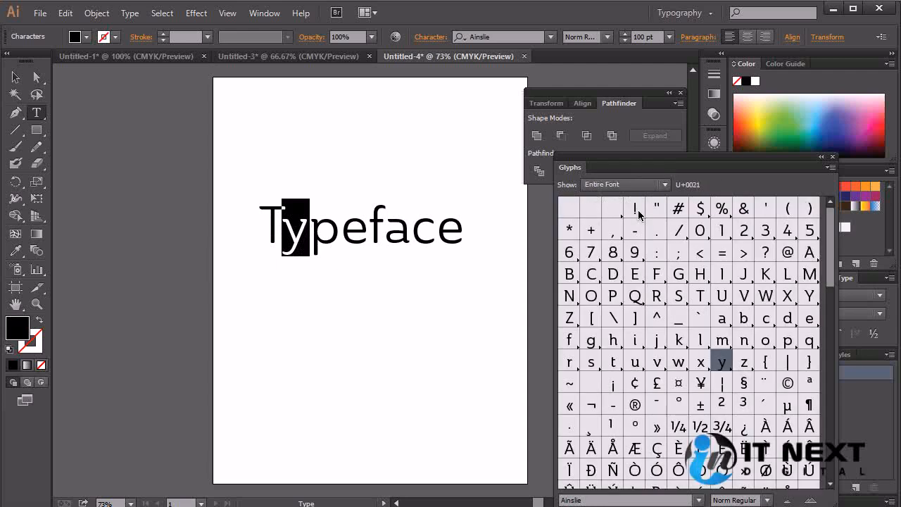
click(723, 367)
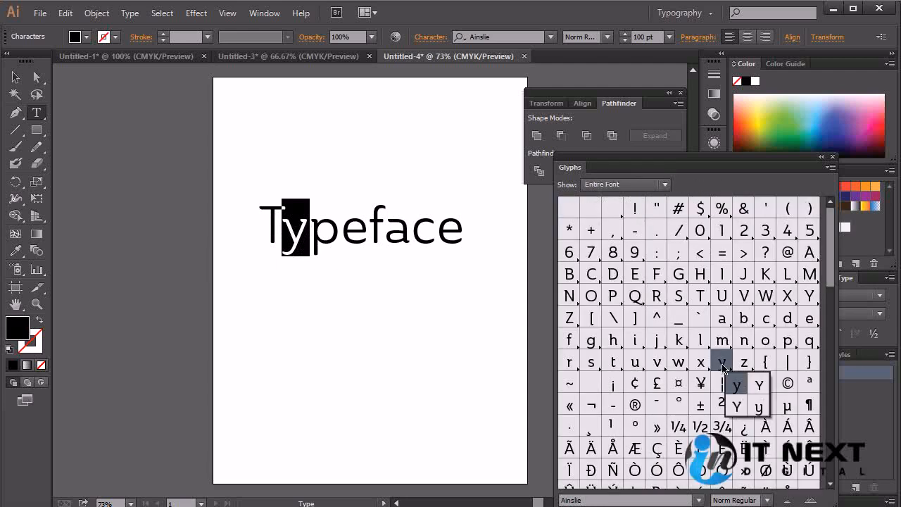
click(758, 389)
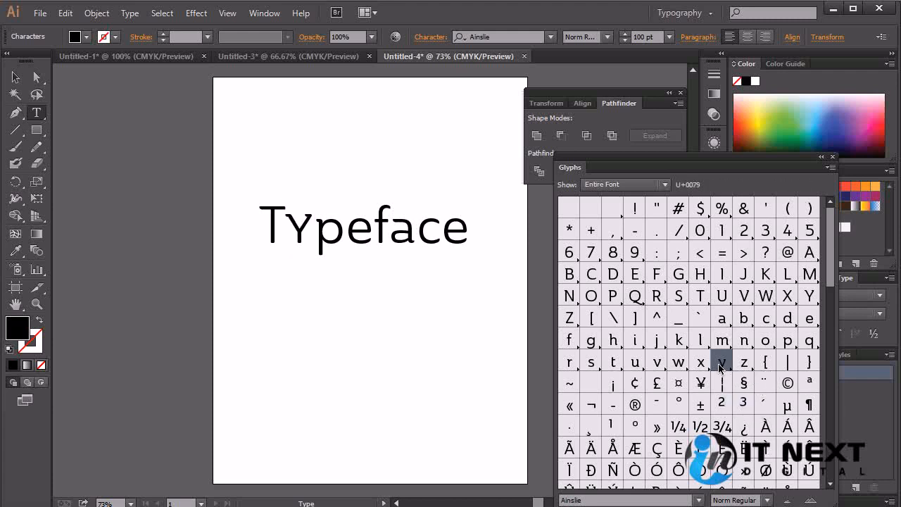
Show only alternates for the selected small-capital "Y", replace it with the full-height capital "Y", and finish editing the text.
key(shift+Left)
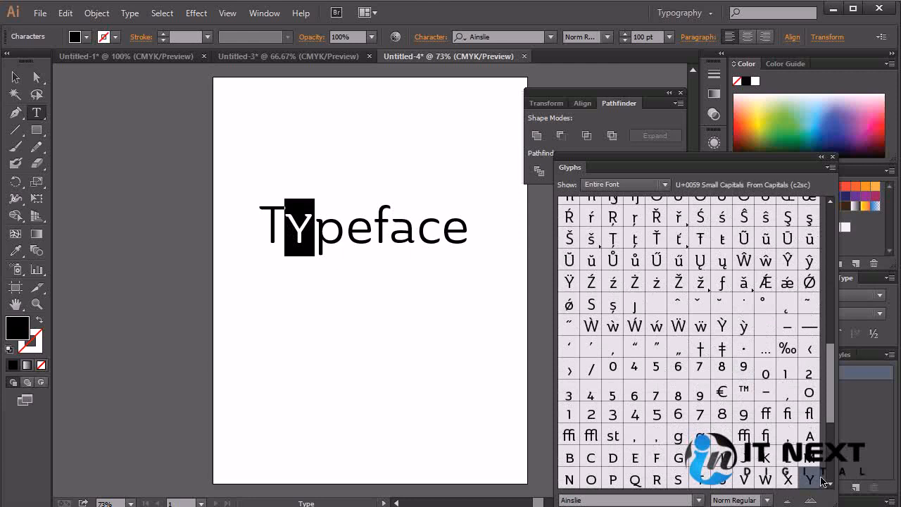
drag(829, 412, 831, 440)
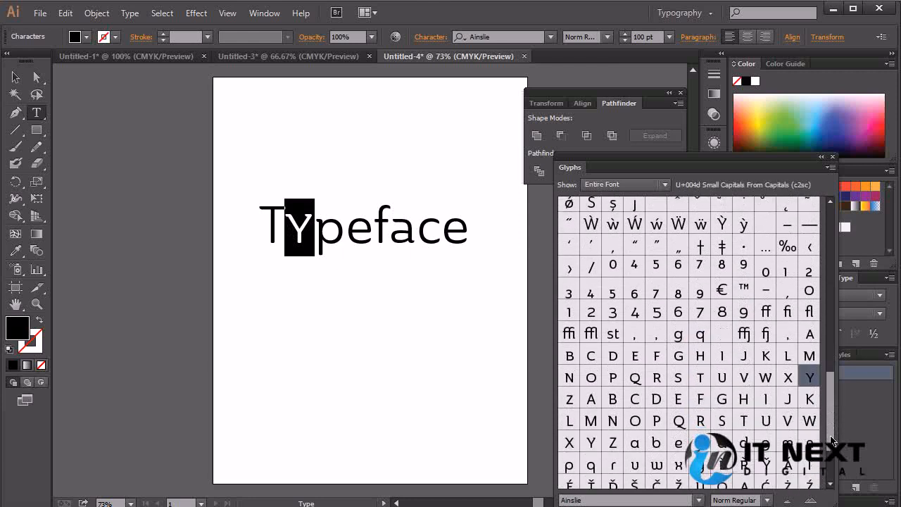
click(613, 184)
click(612, 200)
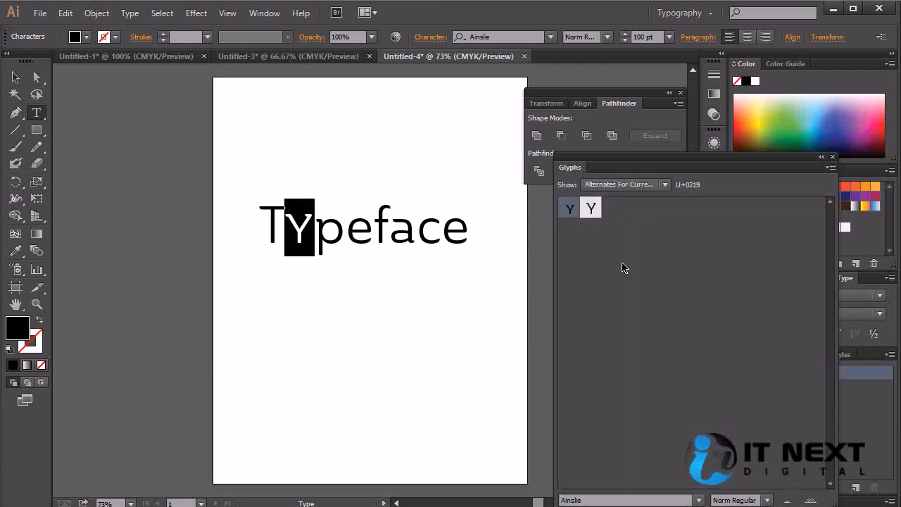
double_click(591, 208)
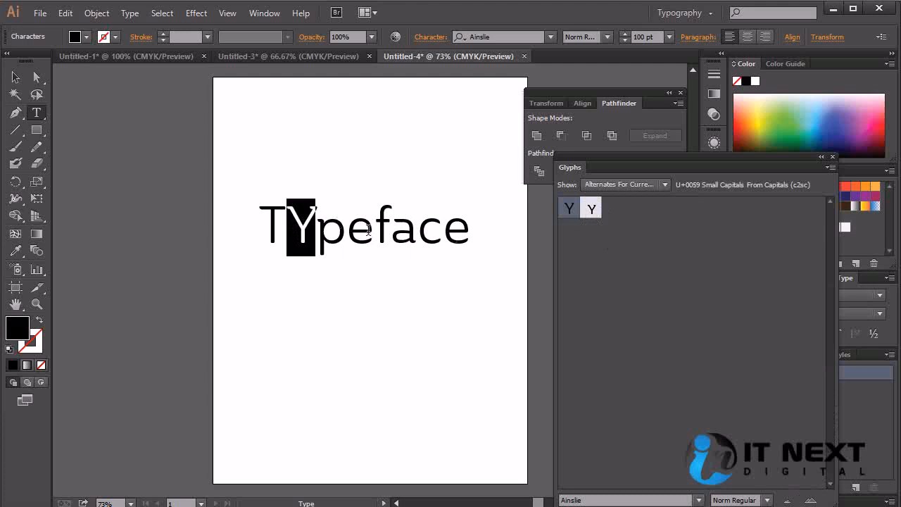
drag(312, 231, 250, 236)
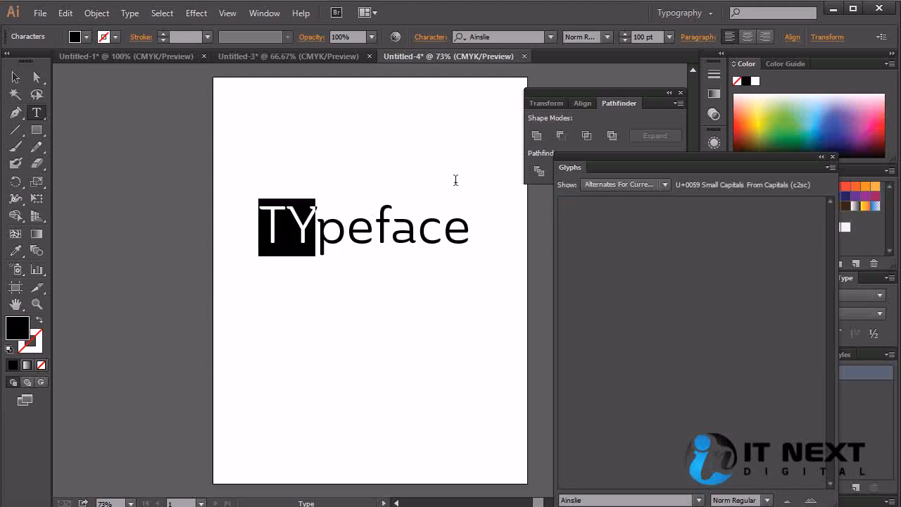
key(Escape)
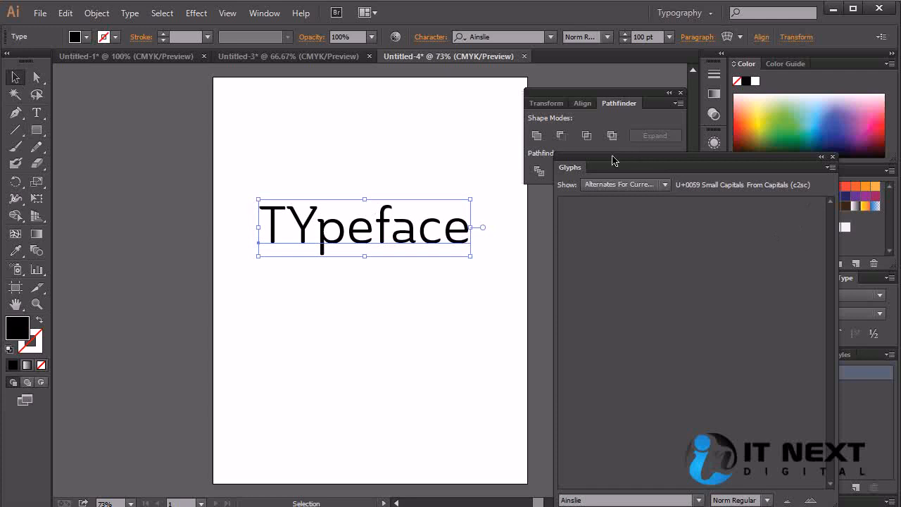
Shorten the Glyphs window and place it beside the word so the text and OpenType options are uncovered.
drag(758, 158, 463, 153)
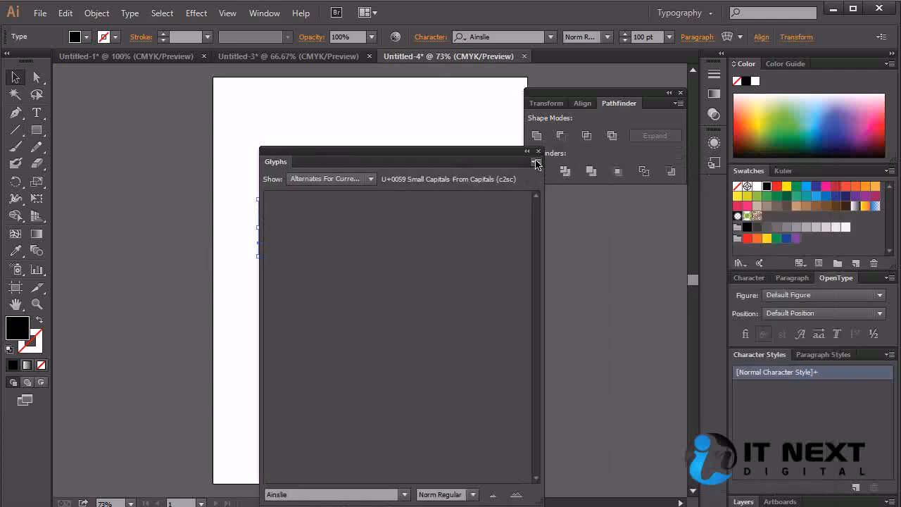
drag(486, 153, 545, 112)
drag(600, 466, 600, 254)
drag(416, 120, 594, 223)
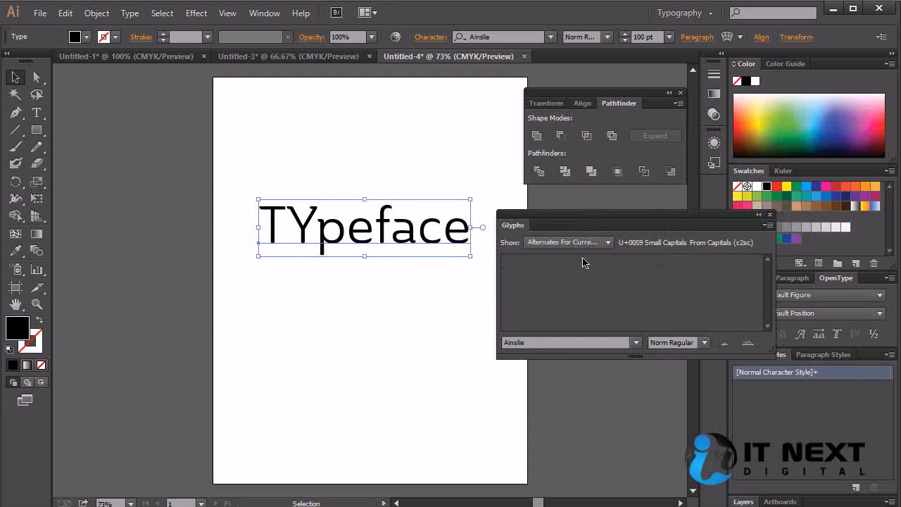